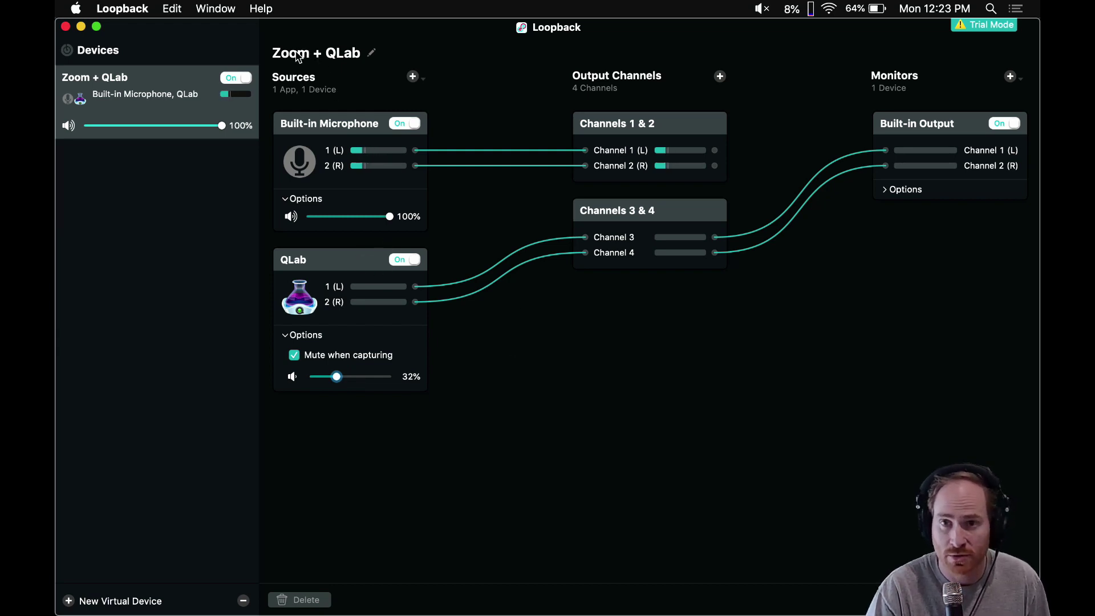
Launch Zoom from the app launcher and start a new meeting
{"action": "key", "text": "F4"}
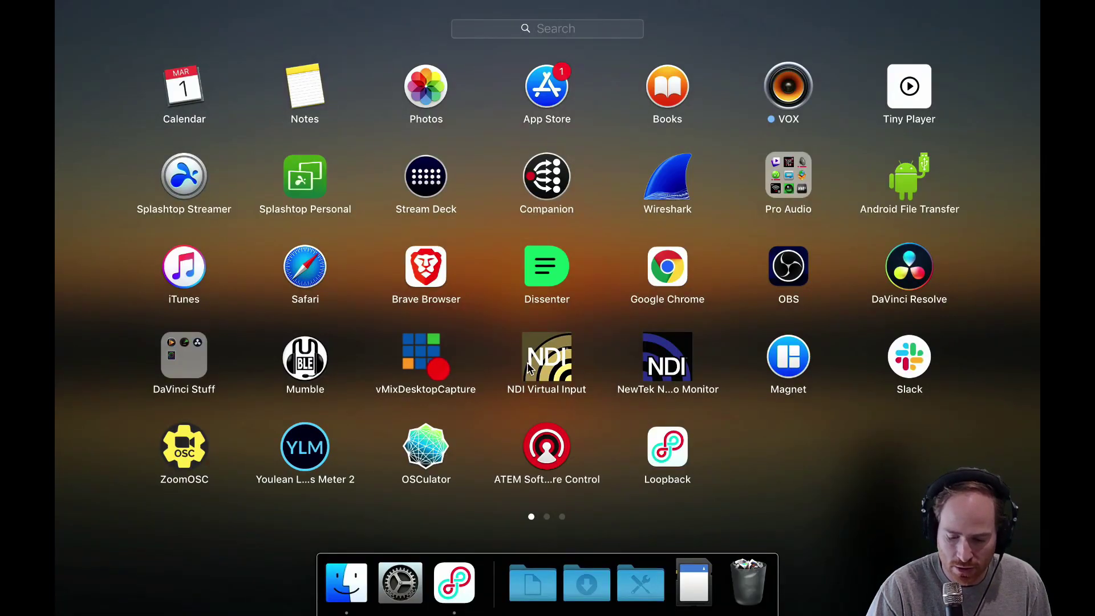
{"action": "scroll", "coordinate": [527, 361], "scroll_direction": "right", "scroll_amount": 5}
{"action": "left_click", "coordinate": [382, 544]}
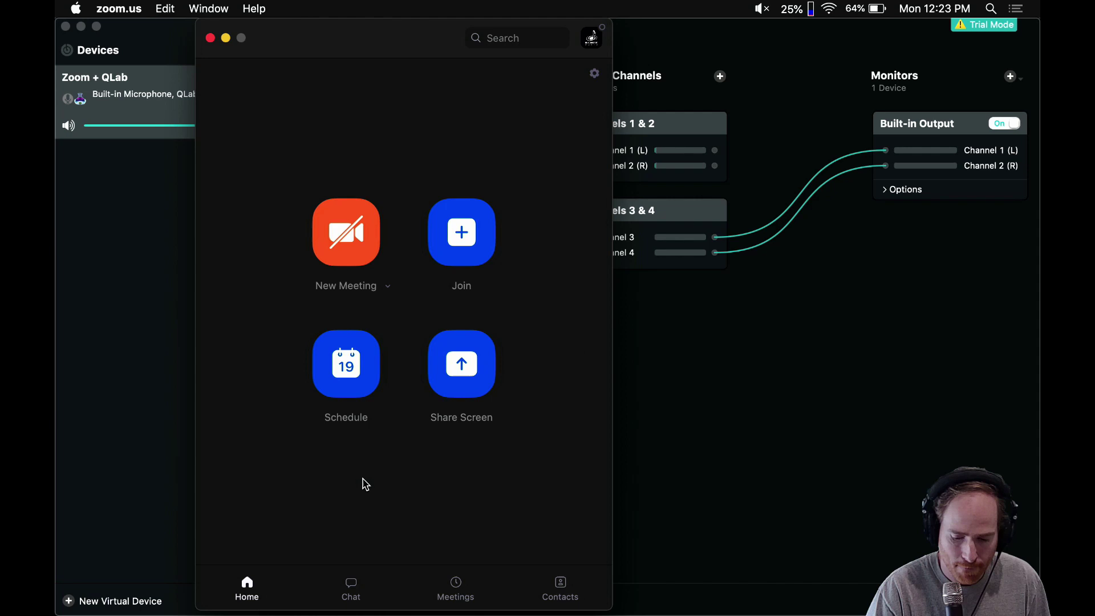
{"action": "left_click", "coordinate": [360, 224]}
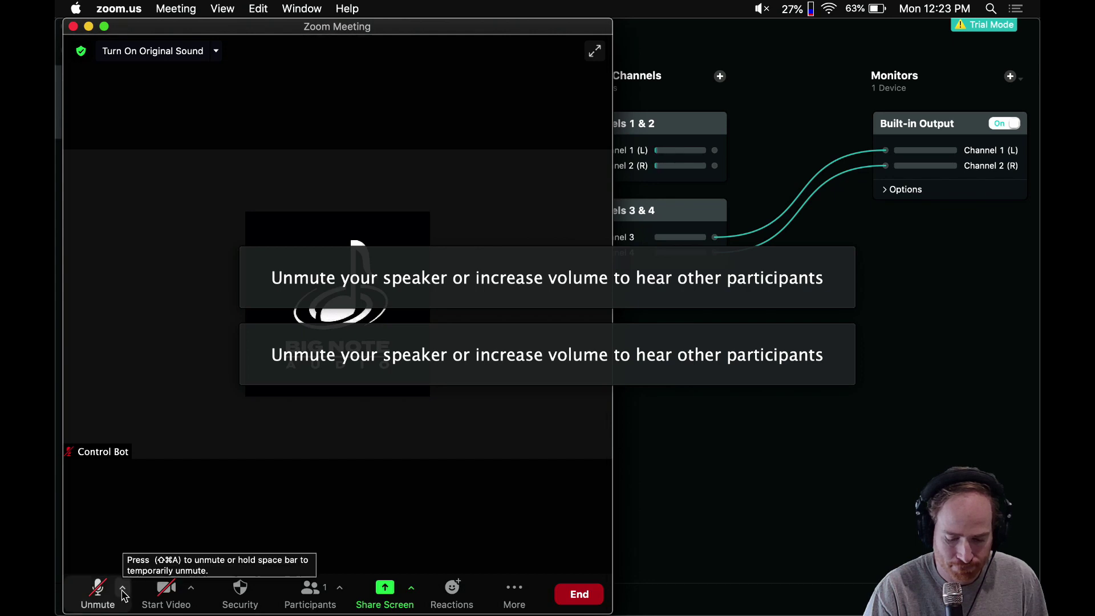
Set the meeting microphone to Zoom + QLab and turn on Original Sound
{"action": "left_click", "coordinate": [121, 592]}
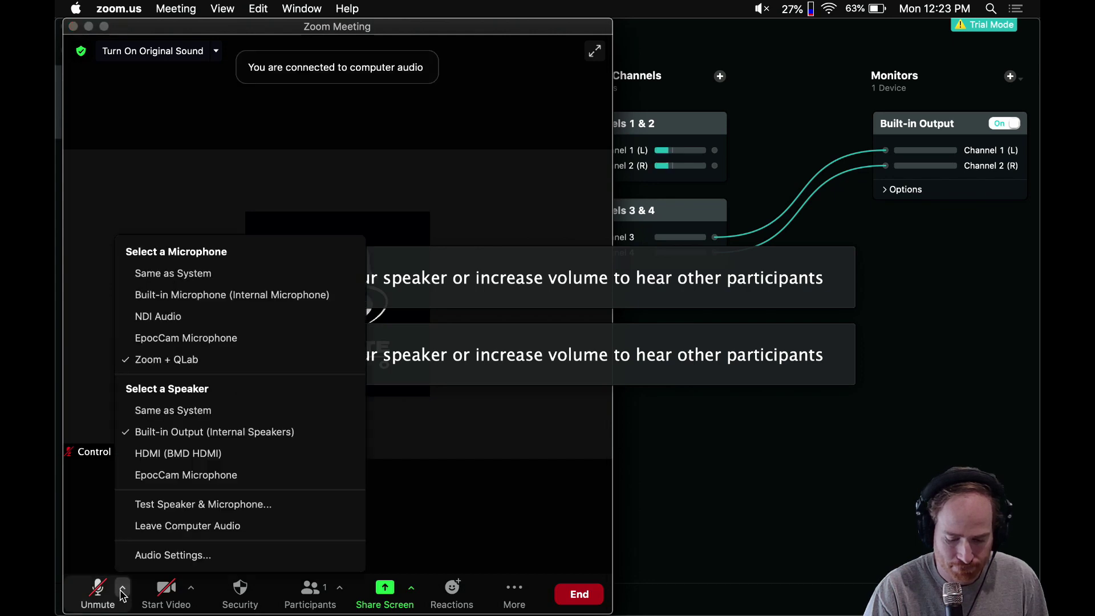
{"action": "left_click", "coordinate": [173, 360]}
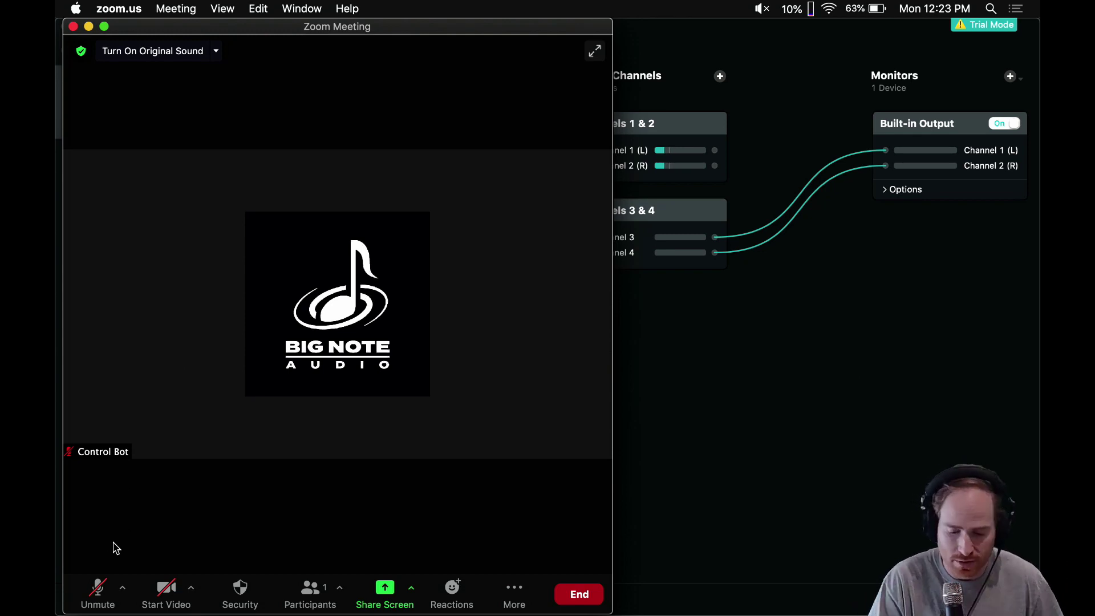
{"action": "left_click", "coordinate": [161, 55]}
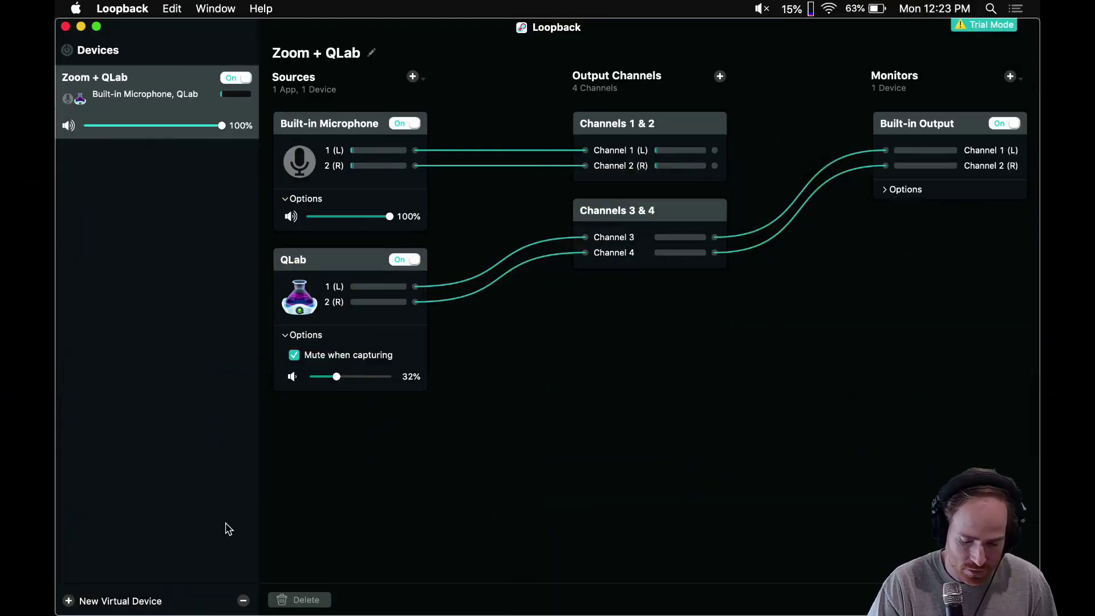
Delete the in-use Zoom + QLab device and start a new virtual device named 'Zoom + Music'
{"action": "left_click", "coordinate": [243, 601]}
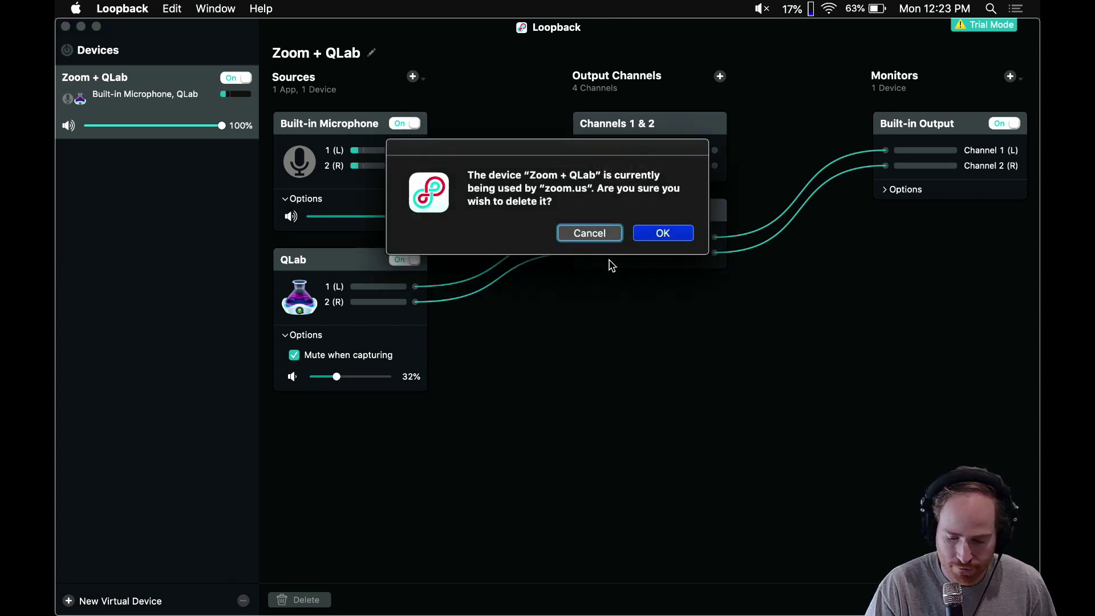
{"action": "left_click", "coordinate": [663, 234]}
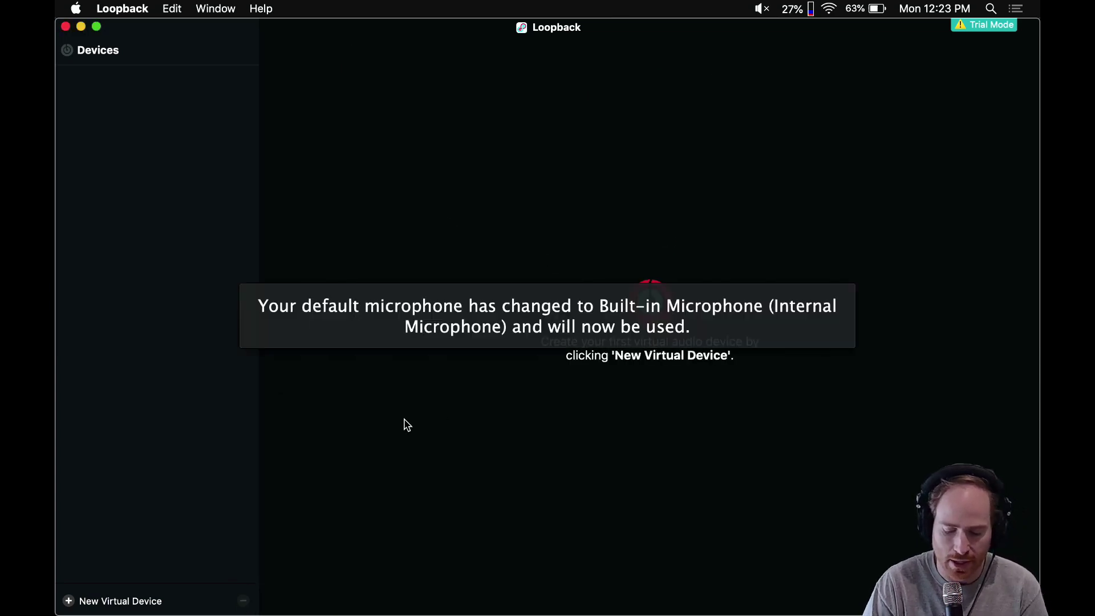
{"action": "left_click", "coordinate": [68, 601]}
{"action": "type", "text": "Z"}
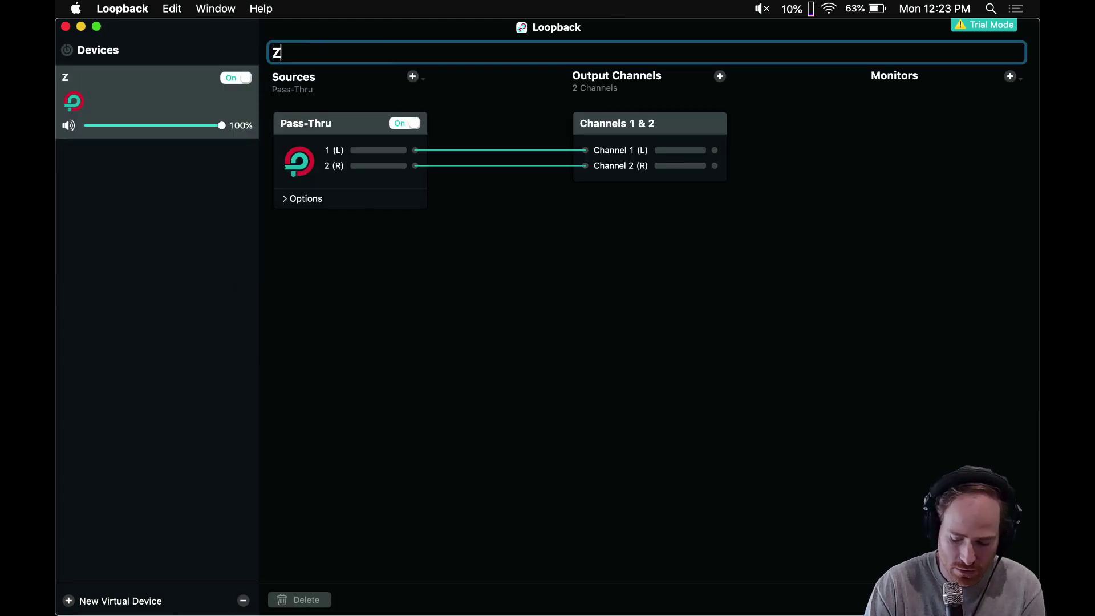
{"action": "type", "text": "oom + "}
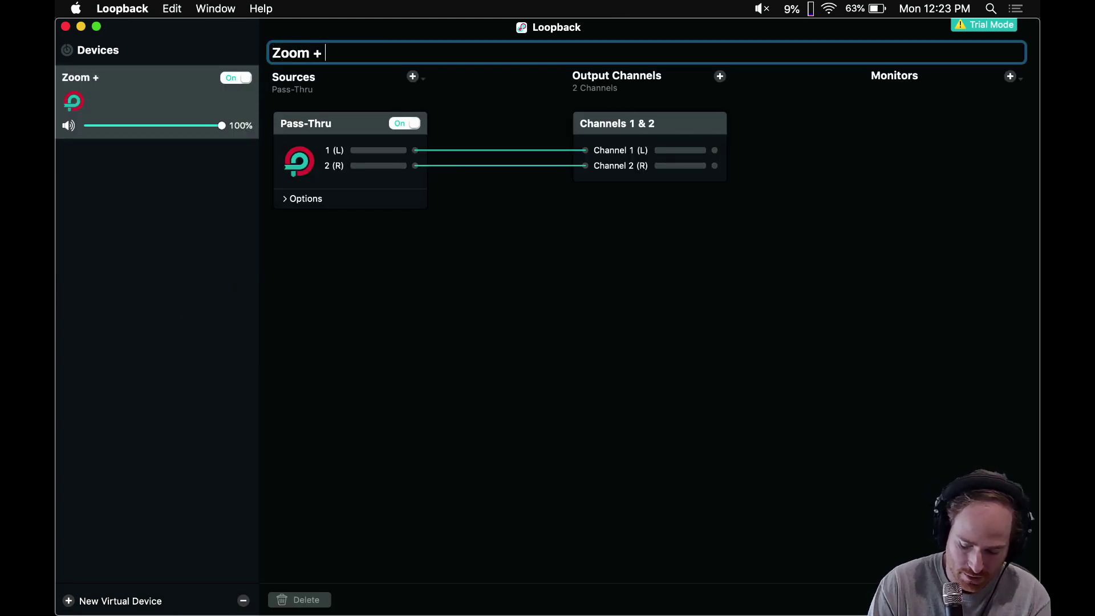
{"action": "type", "text": "Music"}
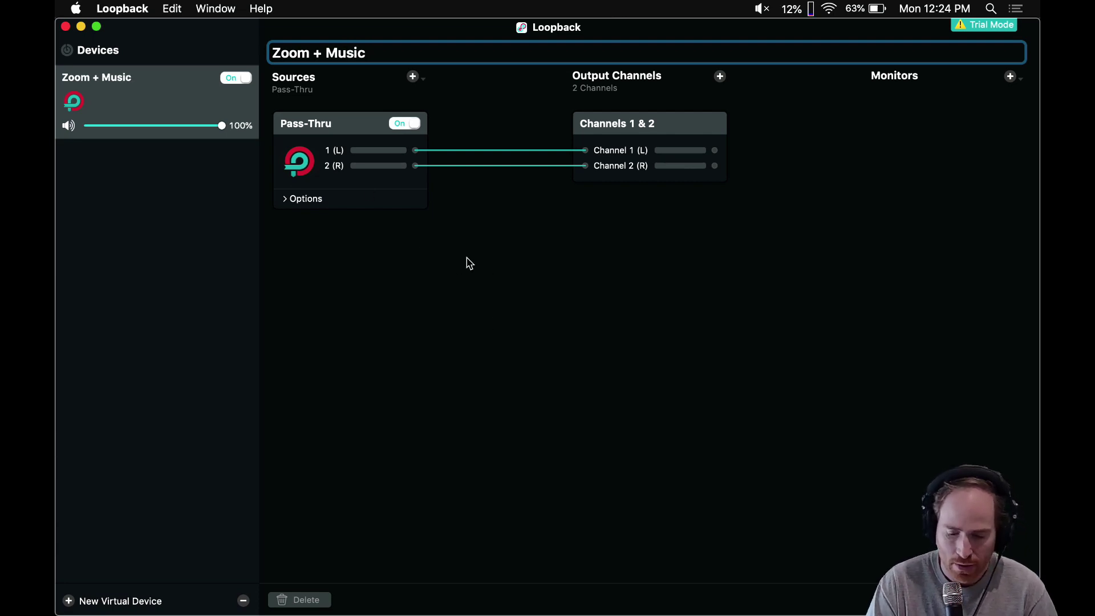
Confirm the name Zoom + Music and remove the Pass-Thru source
{"action": "key", "text": "Return"}
{"action": "left_click", "coordinate": [348, 119]}
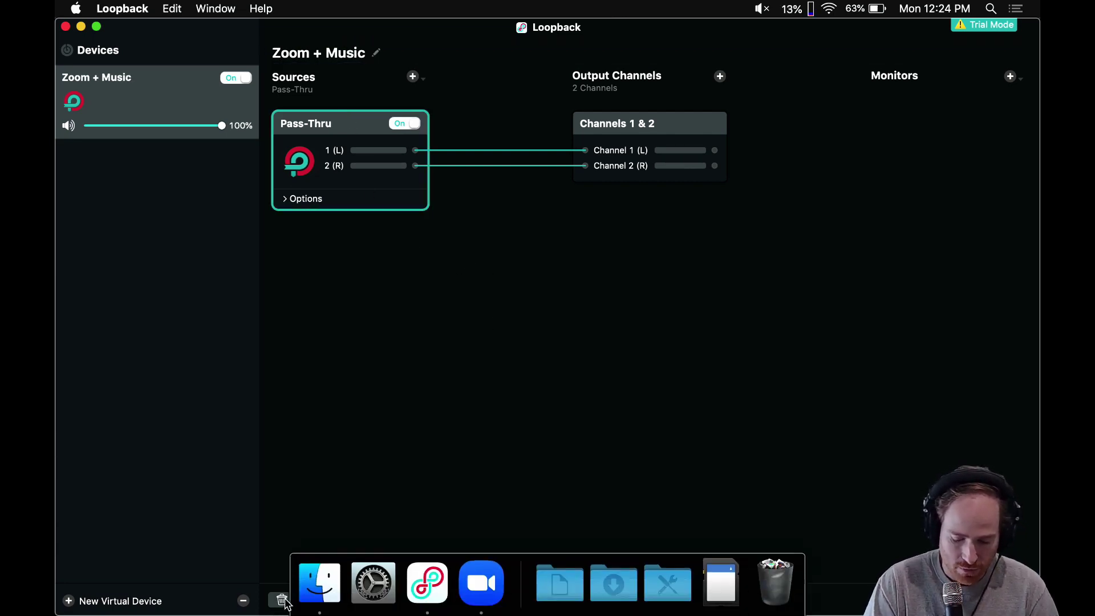
{"action": "left_click", "coordinate": [297, 597]}
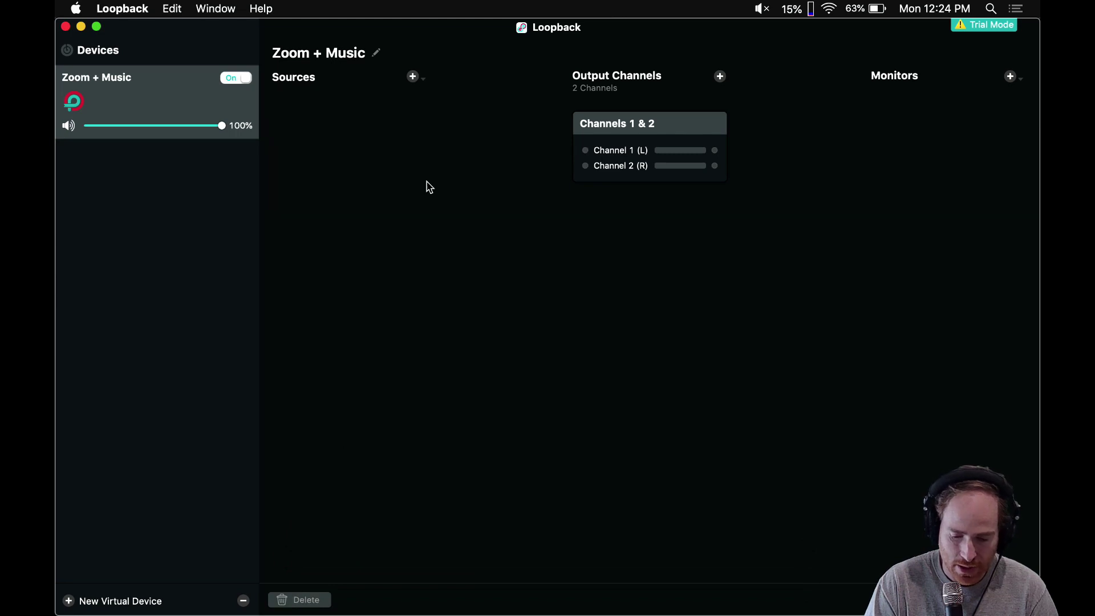
Add Built-in Microphone as a source feeding Channels 1 & 2 and expand its options
{"action": "left_click", "coordinate": [411, 78]}
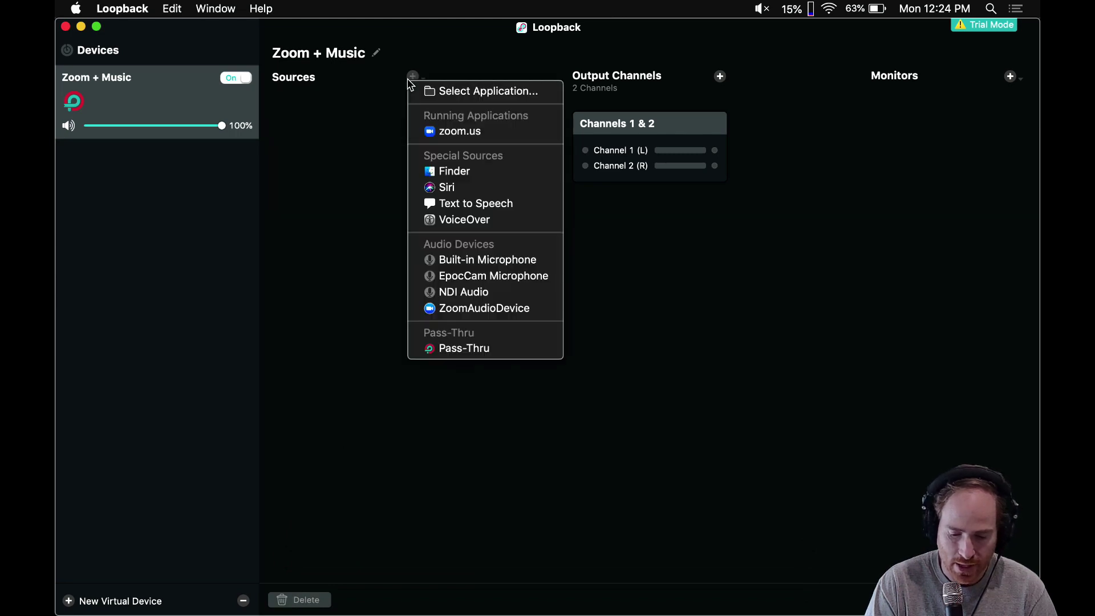
{"action": "left_click", "coordinate": [479, 261]}
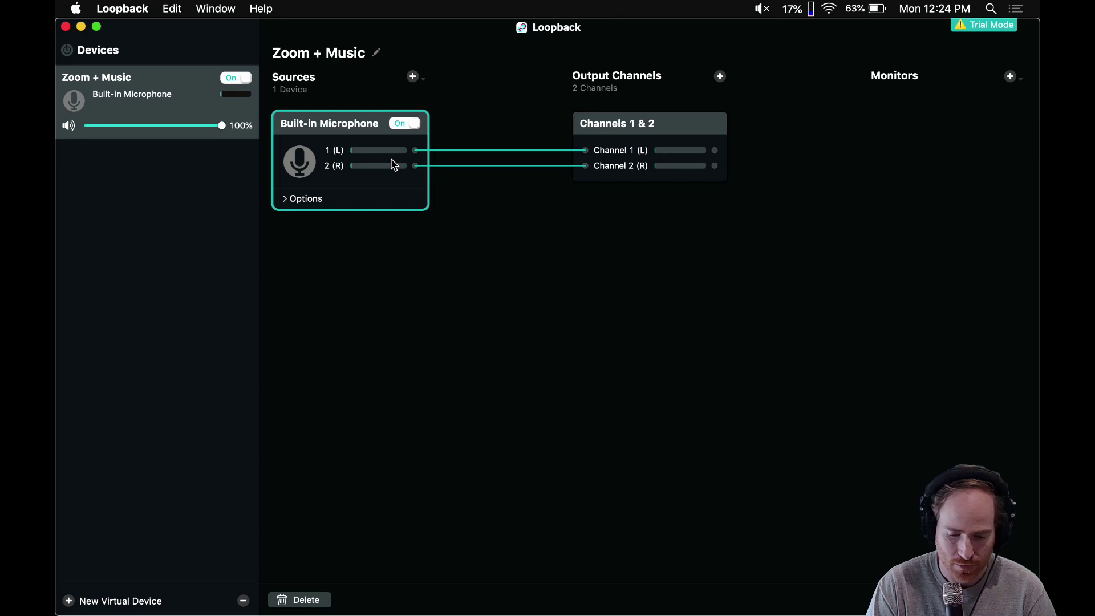
{"action": "left_click", "coordinate": [310, 200]}
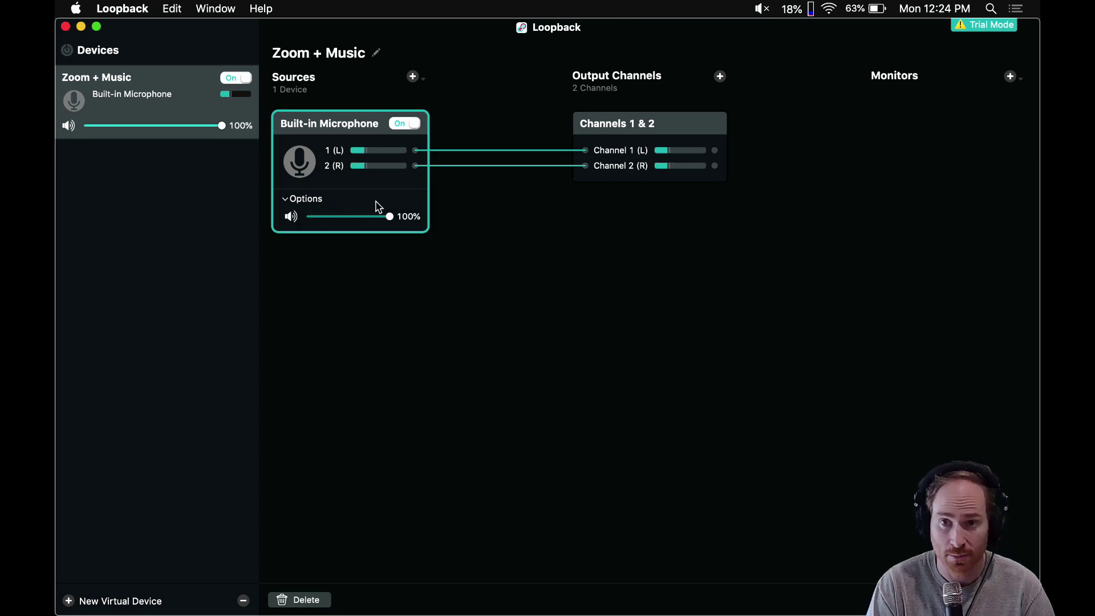
{"action": "left_click", "coordinate": [412, 78]}
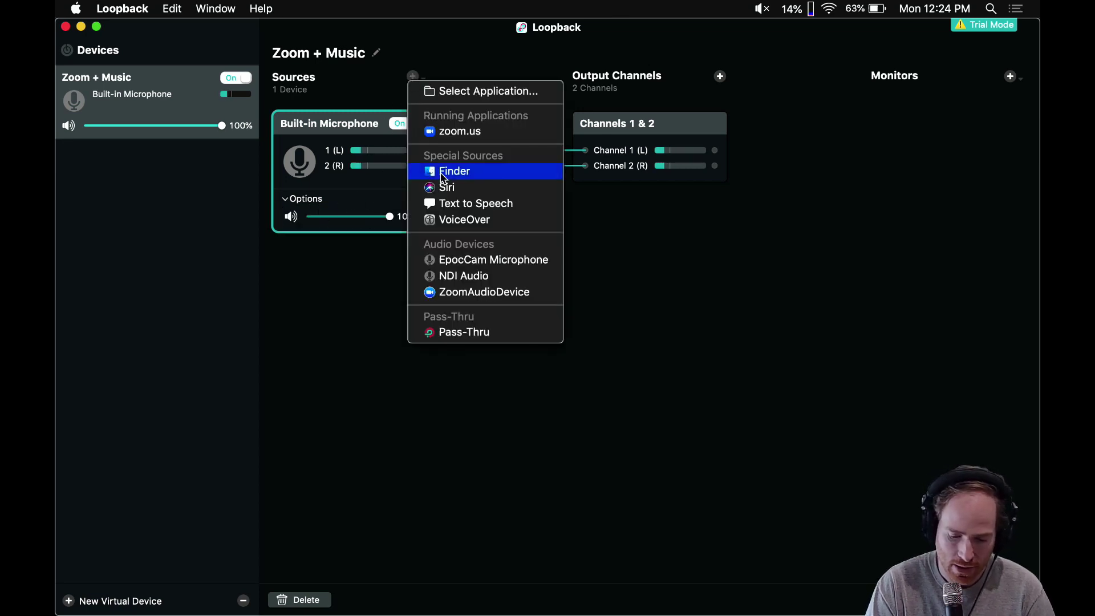
{"action": "left_click", "coordinate": [376, 242]}
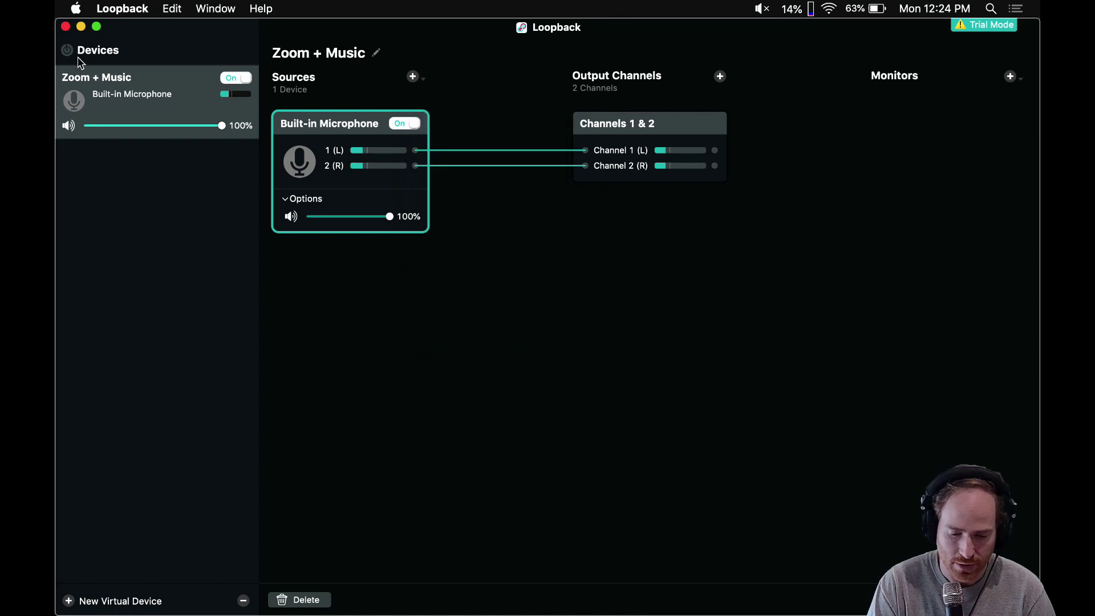
Minimize Loopback and launch QLab from Launchpad's Pro Audio folder
{"action": "left_click", "coordinate": [81, 27]}
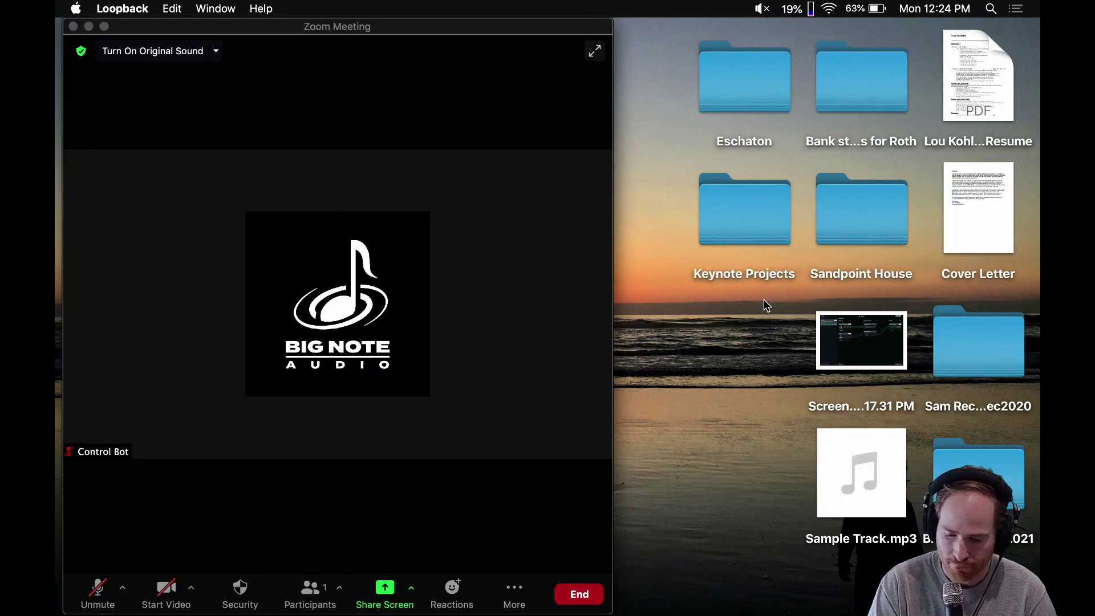
{"action": "key", "text": "F4"}
{"action": "scroll", "coordinate": [761, 292], "scroll_direction": "left", "scroll_amount": 3}
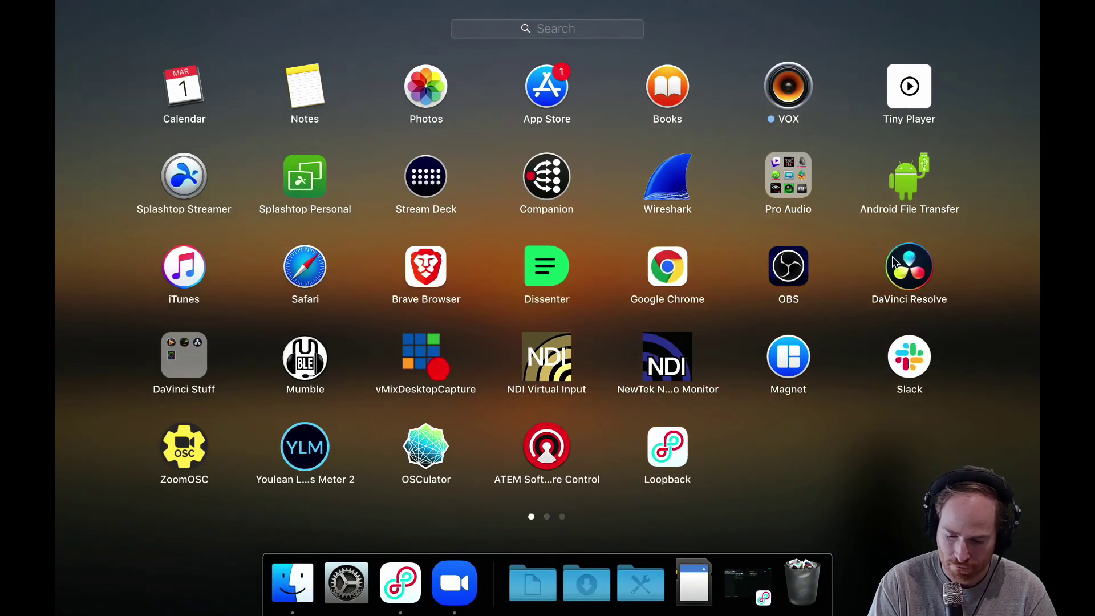
{"action": "left_click", "coordinate": [786, 172]}
{"action": "left_click", "coordinate": [676, 403]}
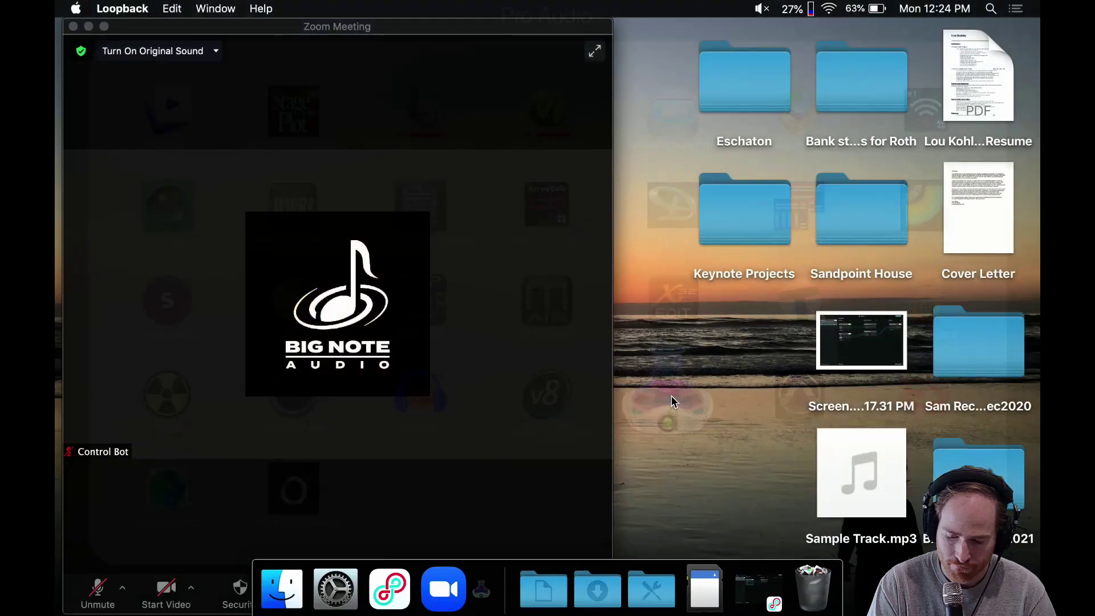
Back in Loopback, add QLab as a source and add a Channels 3 & 4 output pair
{"action": "mouse_move", "coordinate": [499, 614]}
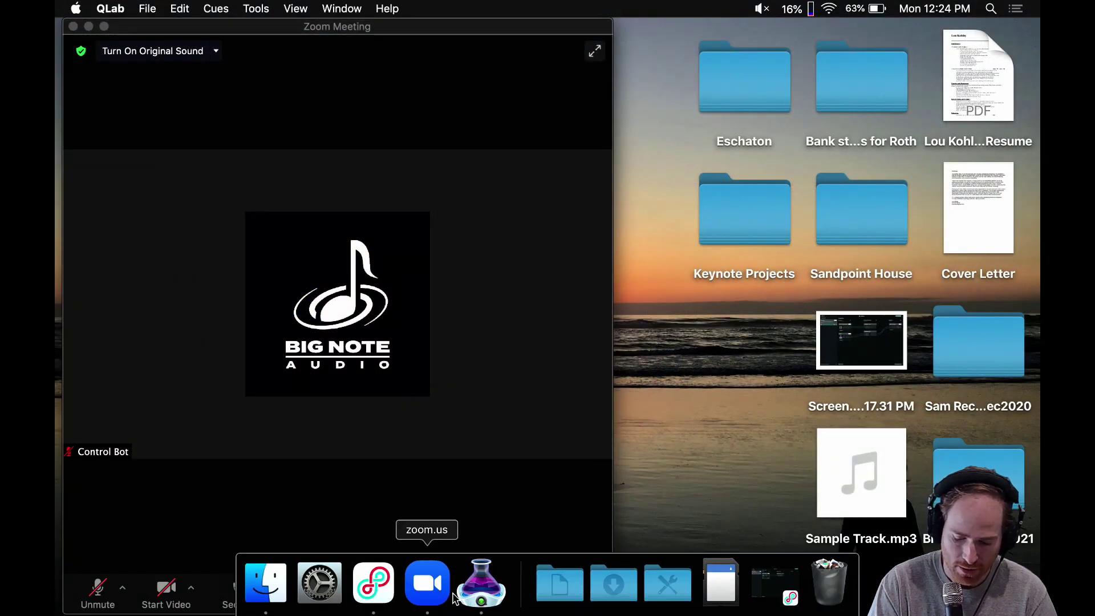
{"action": "left_click", "coordinate": [371, 593]}
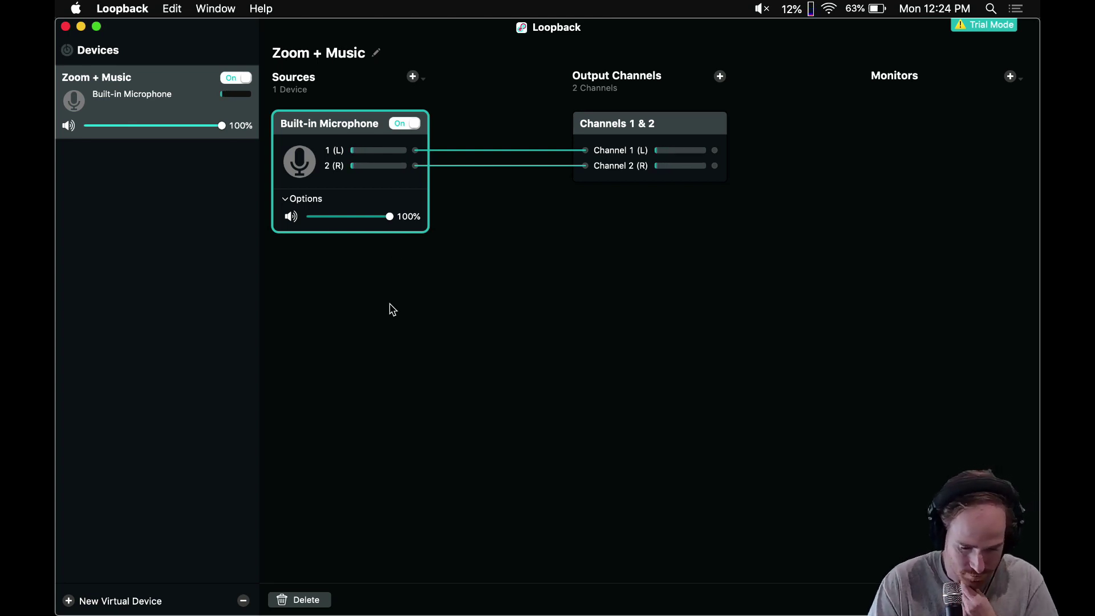
{"action": "left_click", "coordinate": [413, 77]}
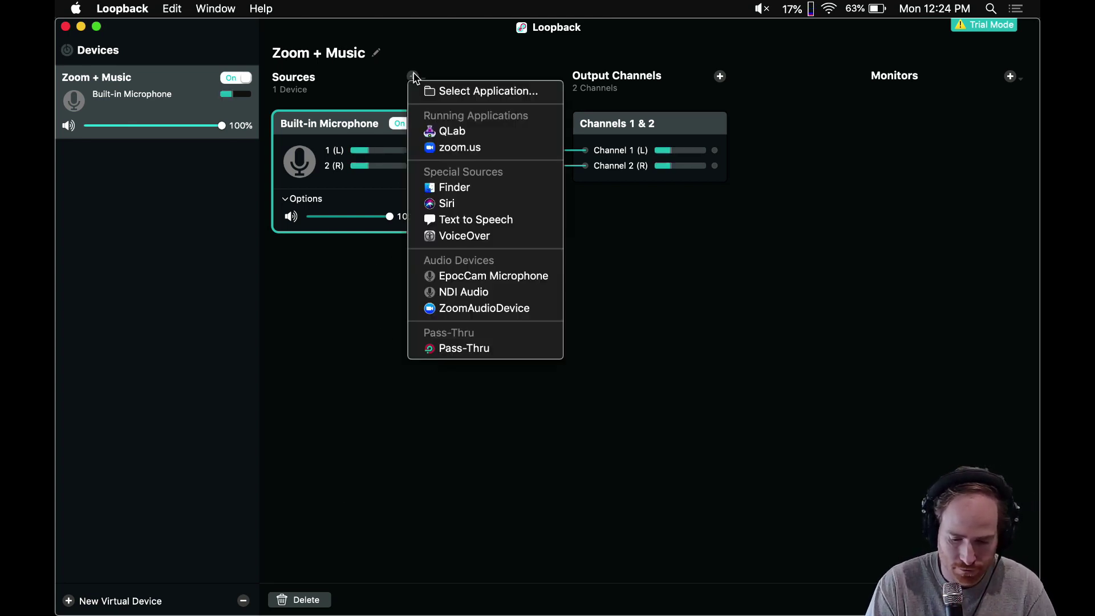
{"action": "left_click", "coordinate": [450, 132]}
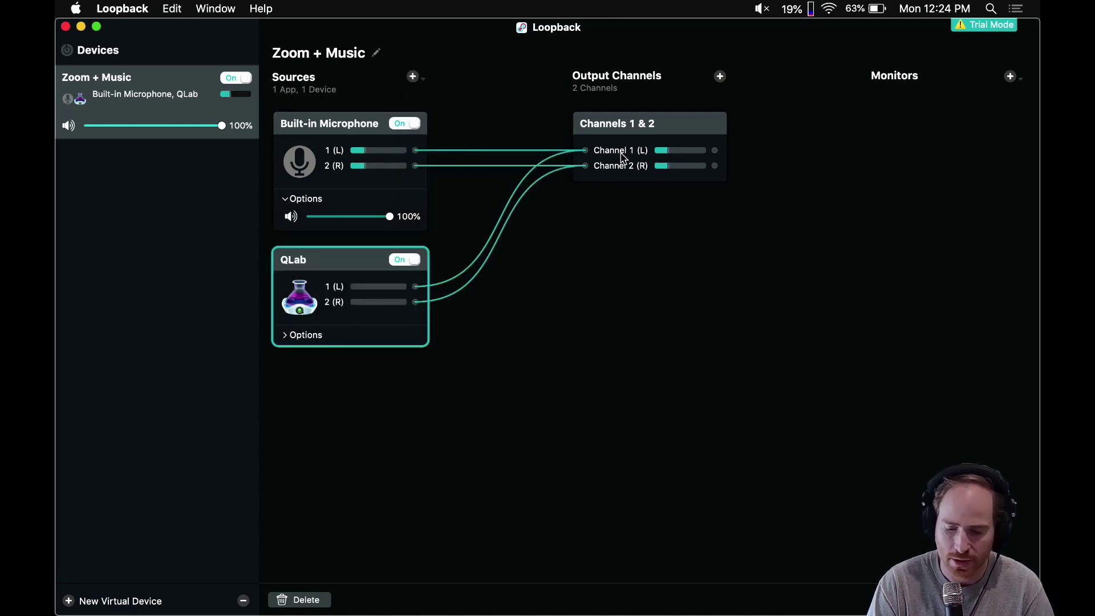
{"action": "left_click", "coordinate": [720, 76]}
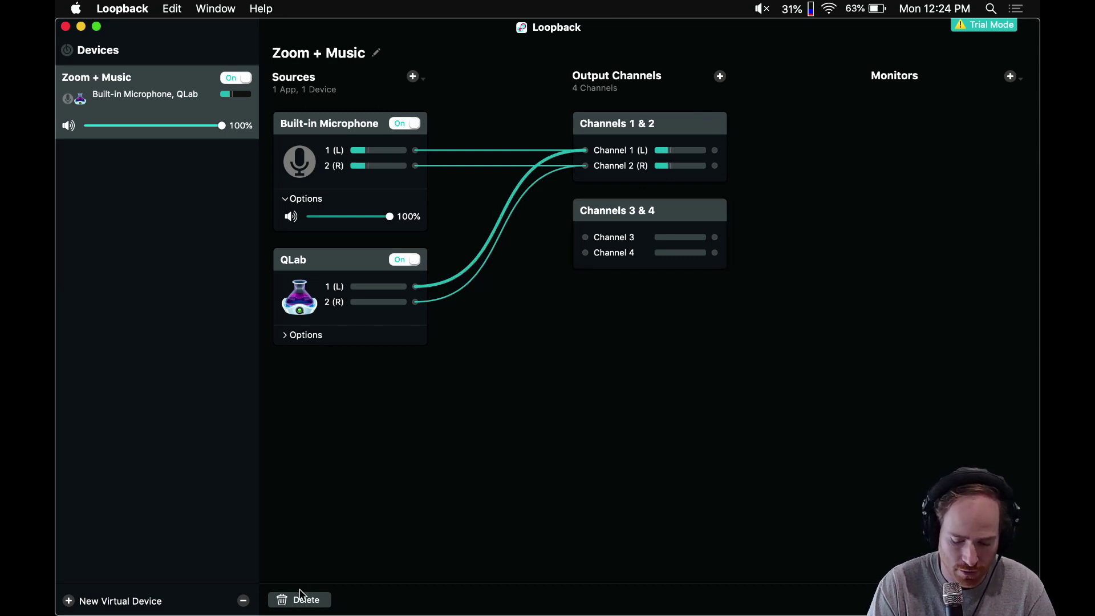
Reroute QLab's left and right channels from Channels 1 & 2 to Channels 3 and 4
{"action": "left_click", "coordinate": [302, 600]}
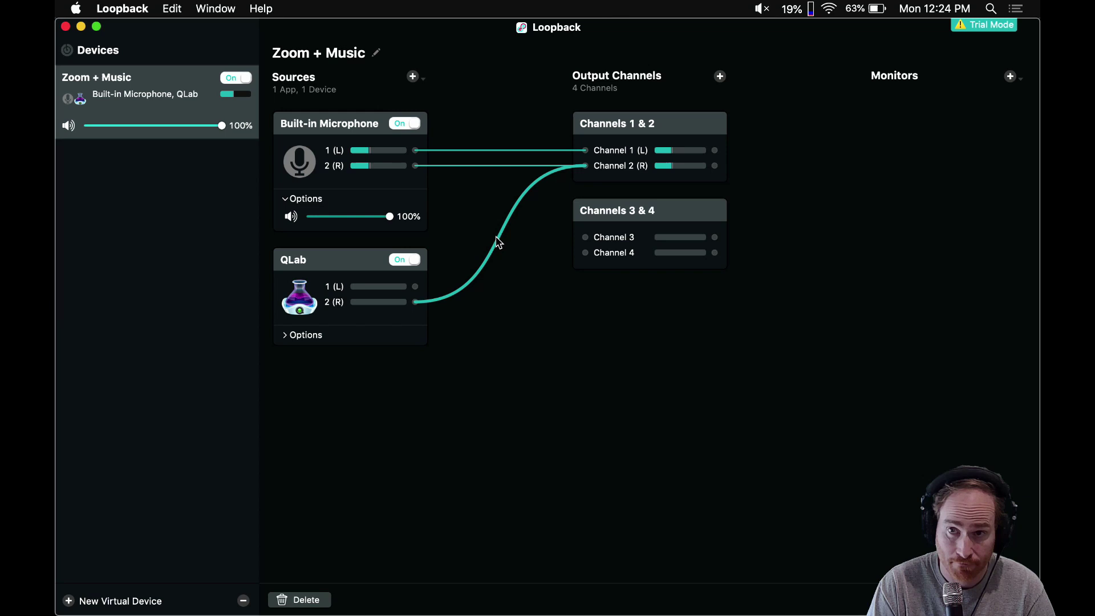
{"action": "left_click", "coordinate": [308, 598]}
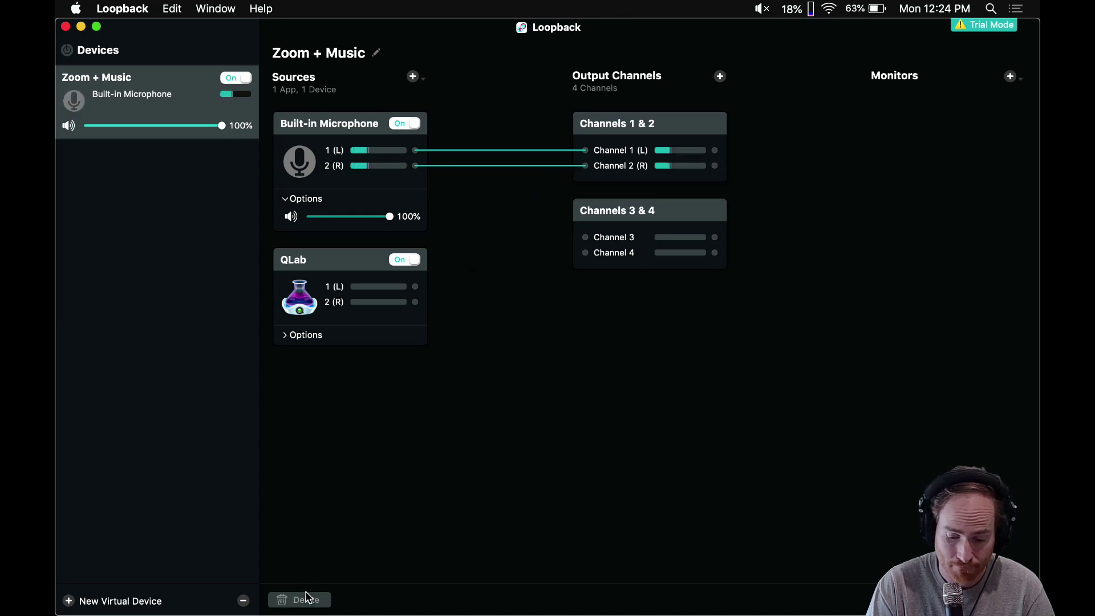
{"action": "left_click_drag", "start_coordinate": [416, 287], "coordinate": [581, 237]}
{"action": "left_click_drag", "start_coordinate": [415, 303], "coordinate": [585, 253]}
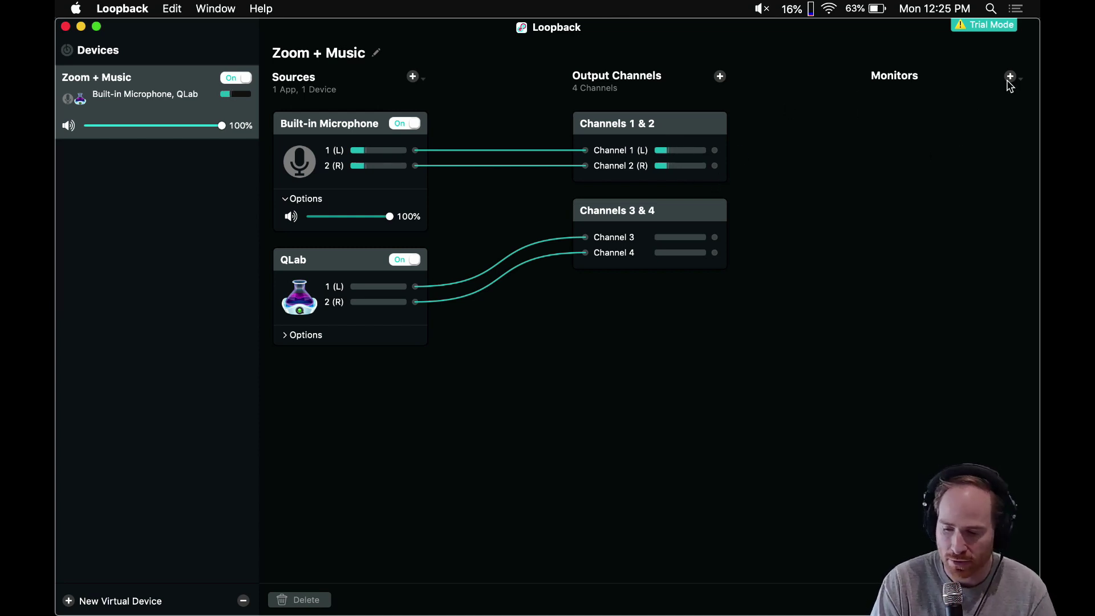
Add Built-in Output as a monitor fed by Channels 1 & 2 and adjust system volume to hear it
{"action": "left_click", "coordinate": [1010, 77]}
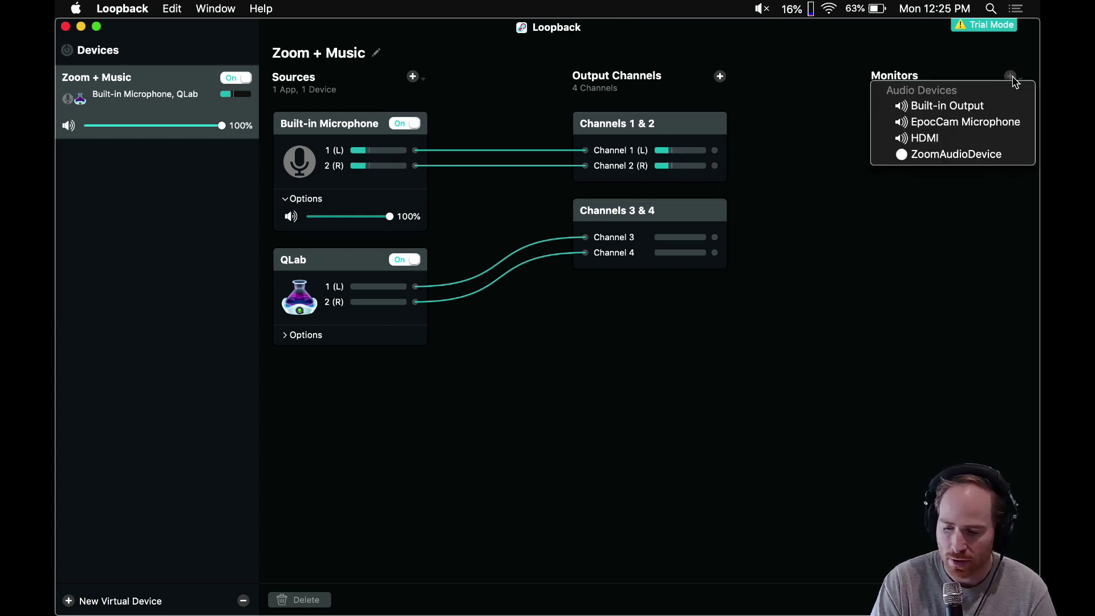
{"action": "left_click", "coordinate": [944, 110]}
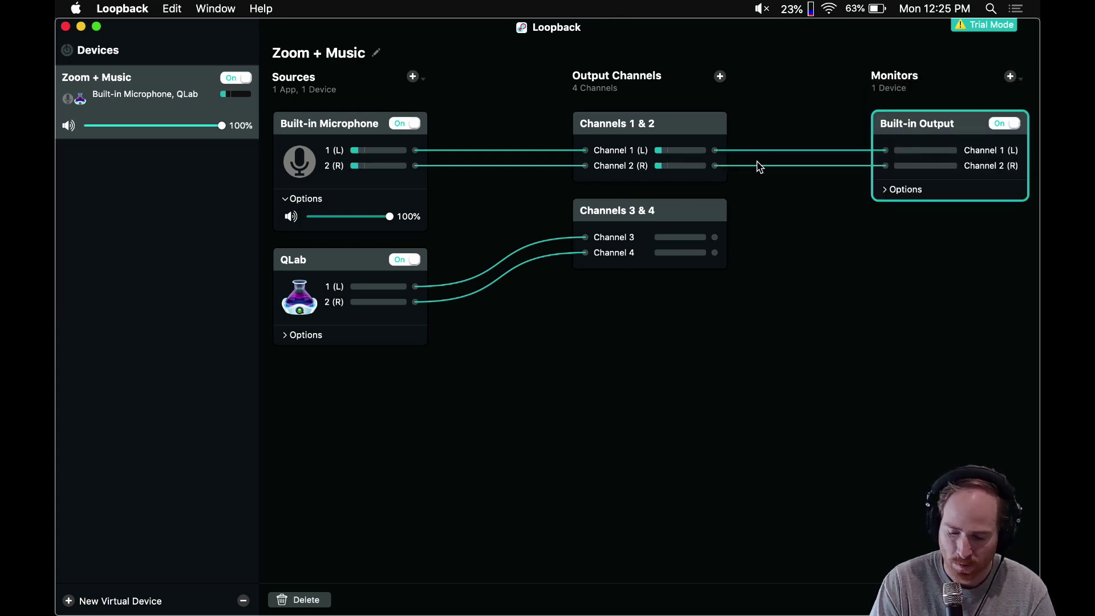
{"action": "left_click", "coordinate": [763, 148]}
{"action": "left_click", "coordinate": [762, 150]}
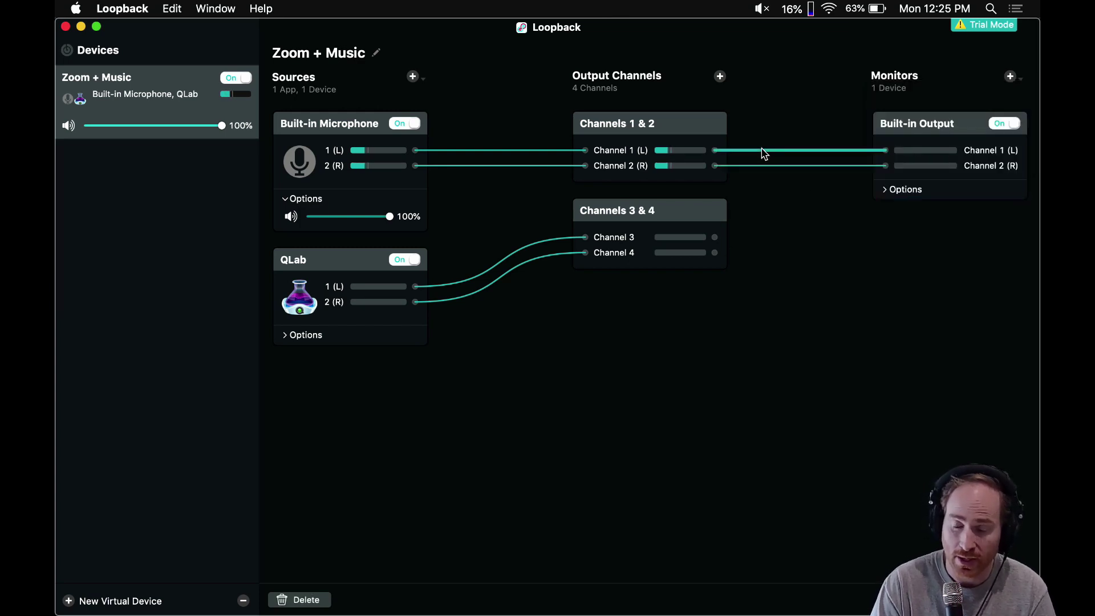
{"action": "key", "text": "XF86AudioRaiseVolume"}
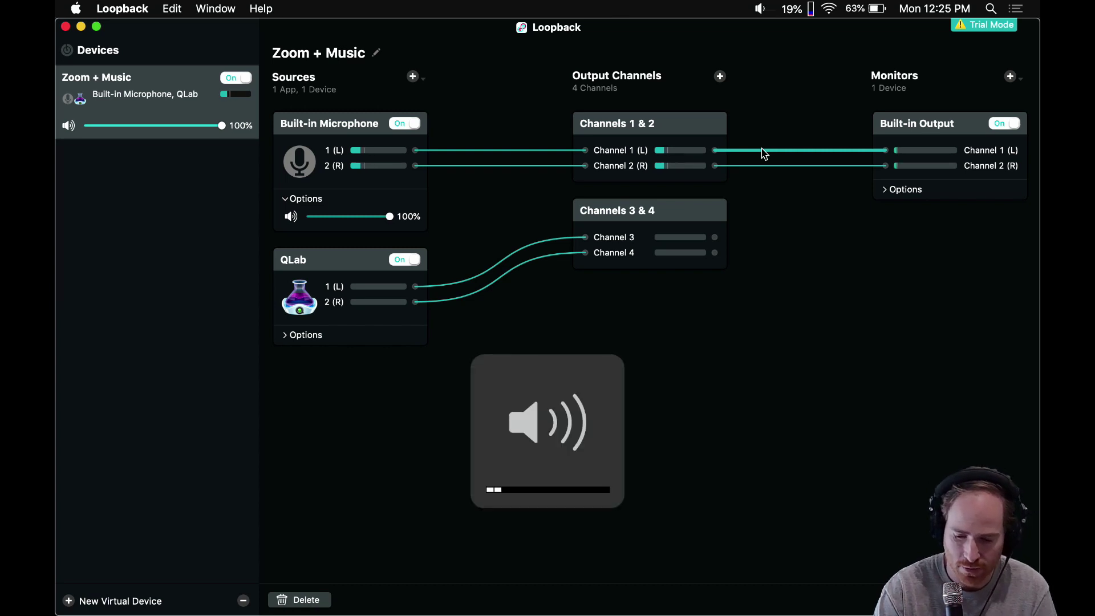
{"action": "key", "text": "XF86AudioRaiseVolume"}
{"action": "key", "text": "XF86AudioRaiseVolume"}
{"action": "key", "text": "XF86AudioRaiseVolume"}
{"action": "key", "text": "XF86AudioRaiseVolume"}
{"action": "key", "text": "XF86AudioRaiseVolume"}
{"action": "key", "text": "XF86AudioRaiseVolume"}
{"action": "key", "text": "XF86AudioRaiseVolume"}
{"action": "key", "text": "XF86AudioRaiseVolume"}
{"action": "key", "text": "XF86AudioRaiseVolume"}
{"action": "key", "text": "XF86AudioRaiseVolume"}
{"action": "key", "text": "XF86AudioRaiseVolume"}
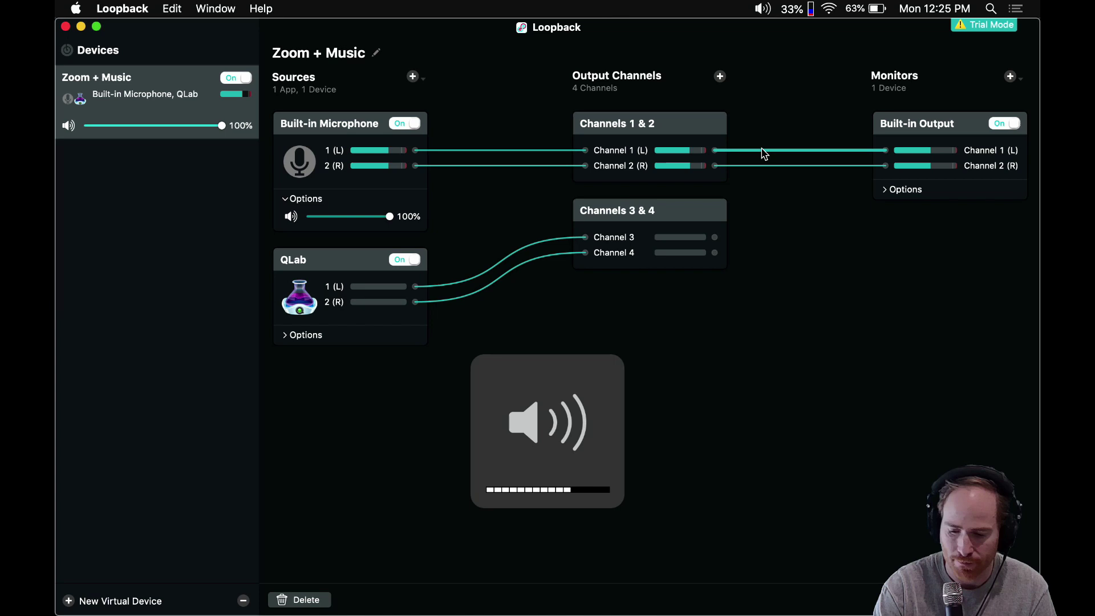
{"action": "key", "text": "XF86AudioLowerVolume"}
{"action": "key", "text": "XF86AudioLowerVolume"}
{"action": "key", "text": "XF86AudioLowerVolume"}
{"action": "key", "text": "XF86AudioLowerVolume"}
{"action": "key", "text": "XF86AudioLowerVolume"}
{"action": "key", "text": "XF86AudioLowerVolume"}
{"action": "key", "text": "XF86AudioLowerVolume"}
{"action": "key", "text": "XF86AudioLowerVolume"}
{"action": "key", "text": "XF86AudioLowerVolume"}
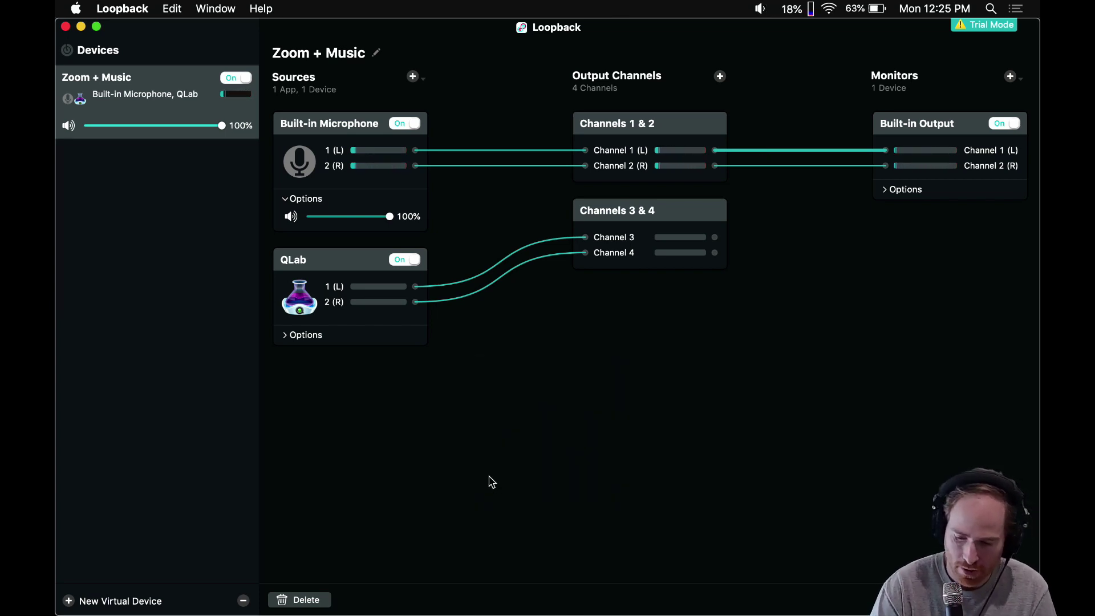
Switch the Built-in Output monitor from Channels 1 & 2 to Channel 3 (left) and Channel 4 (right)
{"action": "left_click", "coordinate": [307, 599]}
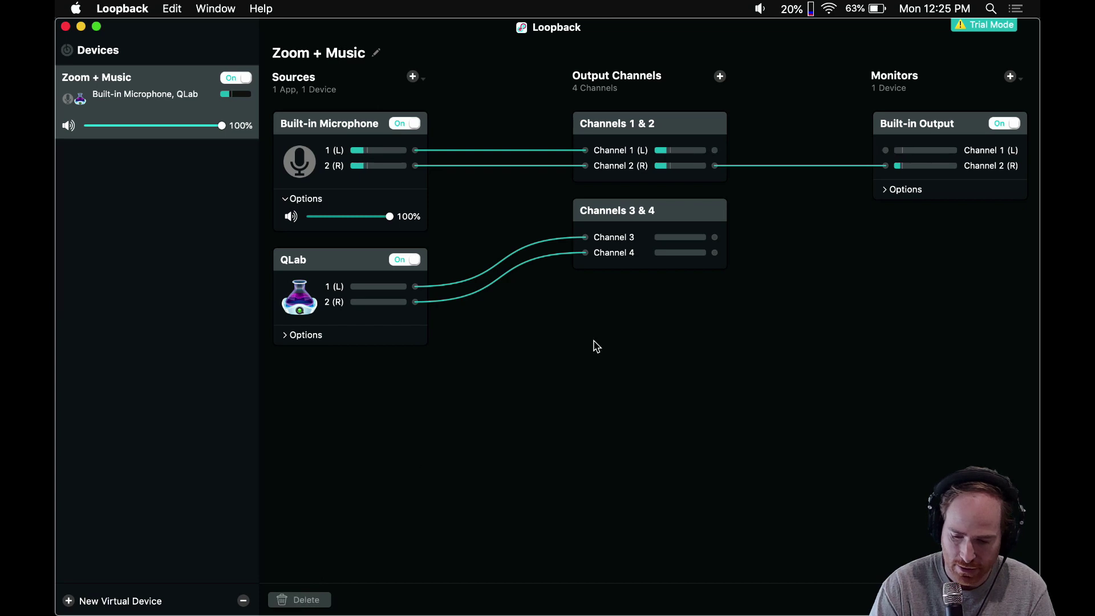
{"action": "left_click", "coordinate": [750, 165]}
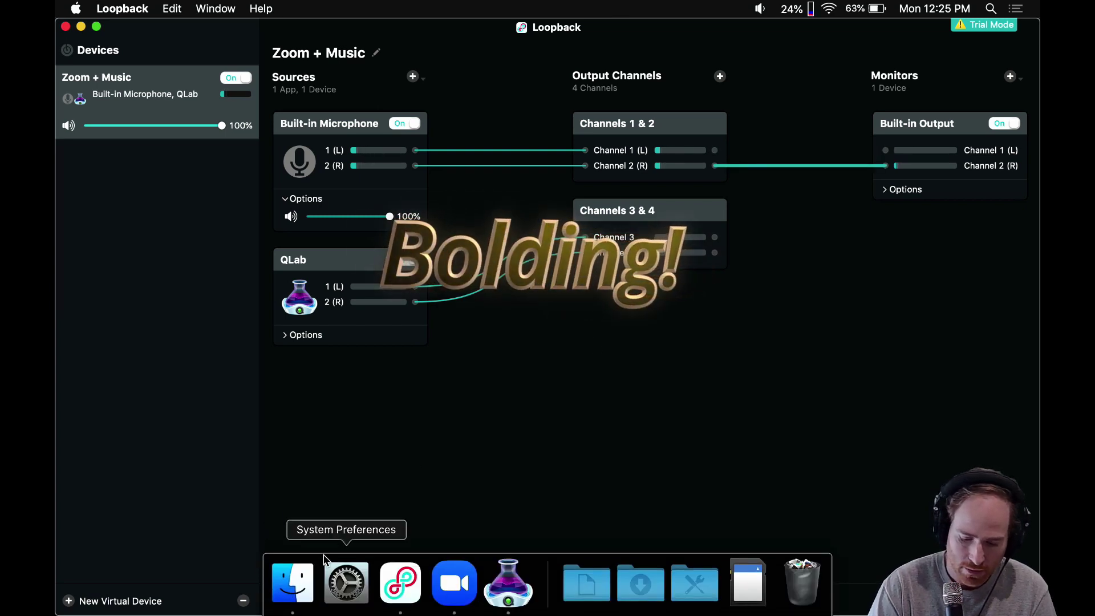
{"action": "left_click", "coordinate": [302, 599]}
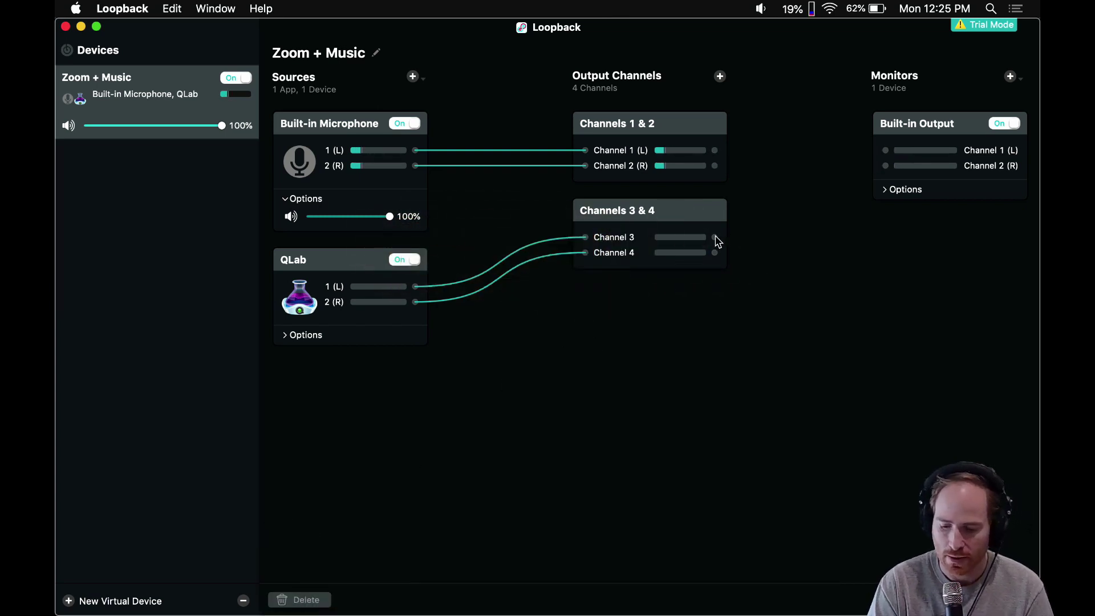
{"action": "left_click_drag", "start_coordinate": [714, 236], "coordinate": [871, 159]}
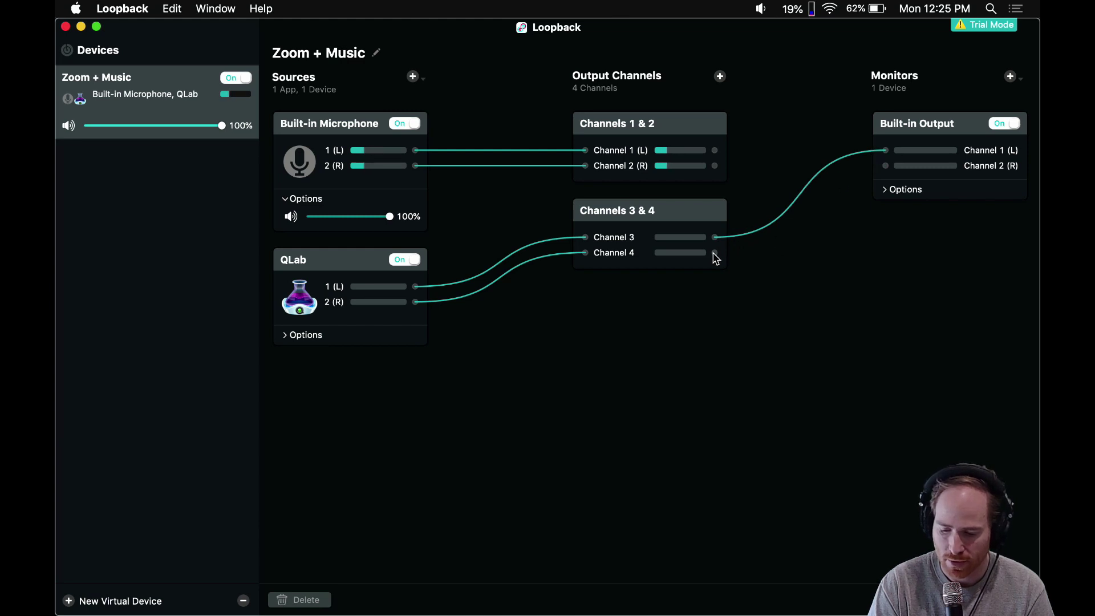
{"action": "left_click_drag", "start_coordinate": [714, 252], "coordinate": [898, 166]}
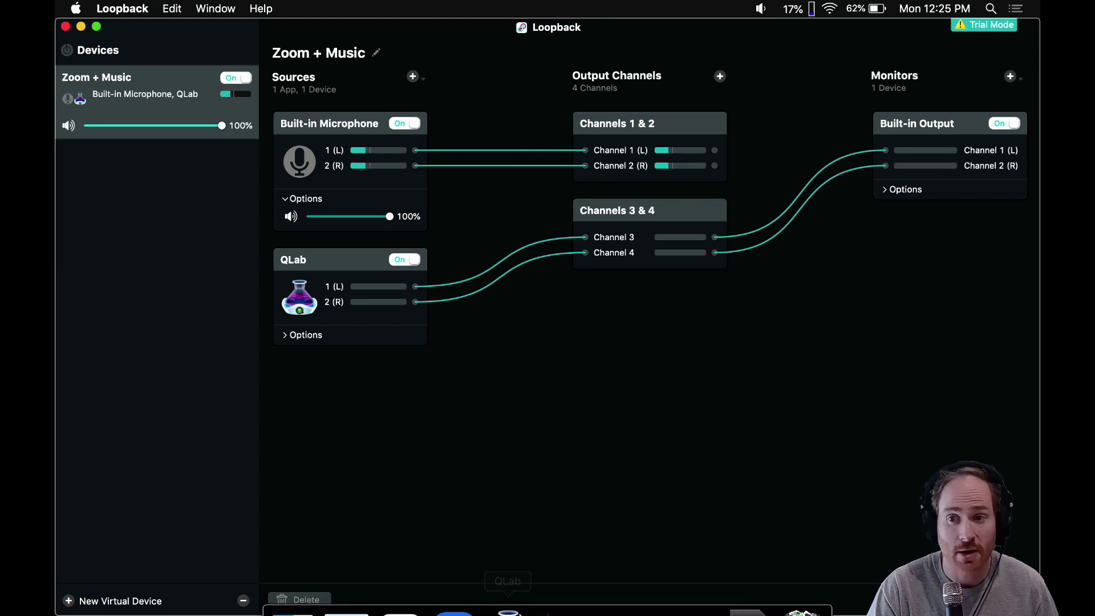
Bring the Zoom meeting forward and choose Zoom + Music as its microphone
{"action": "mouse_move", "coordinate": [456, 613]}
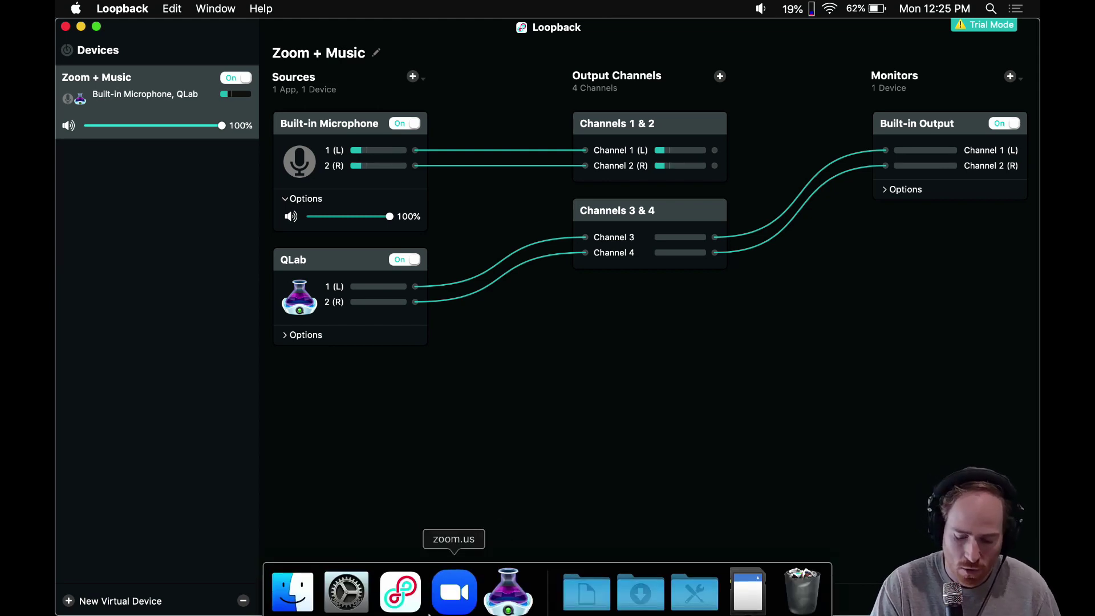
{"action": "left_click", "coordinate": [453, 589]}
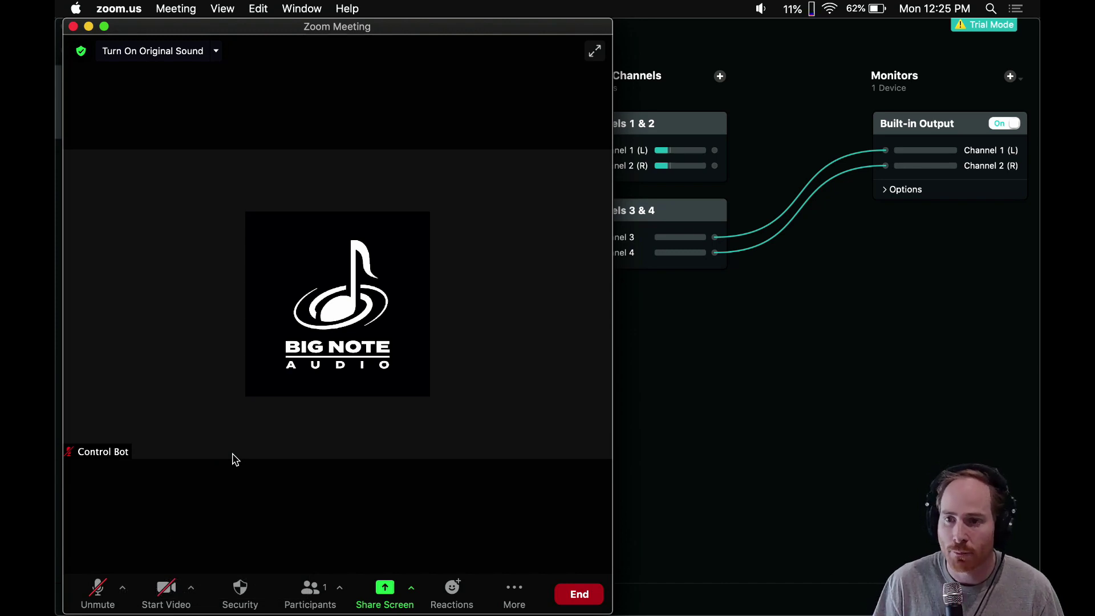
{"action": "left_click", "coordinate": [123, 587]}
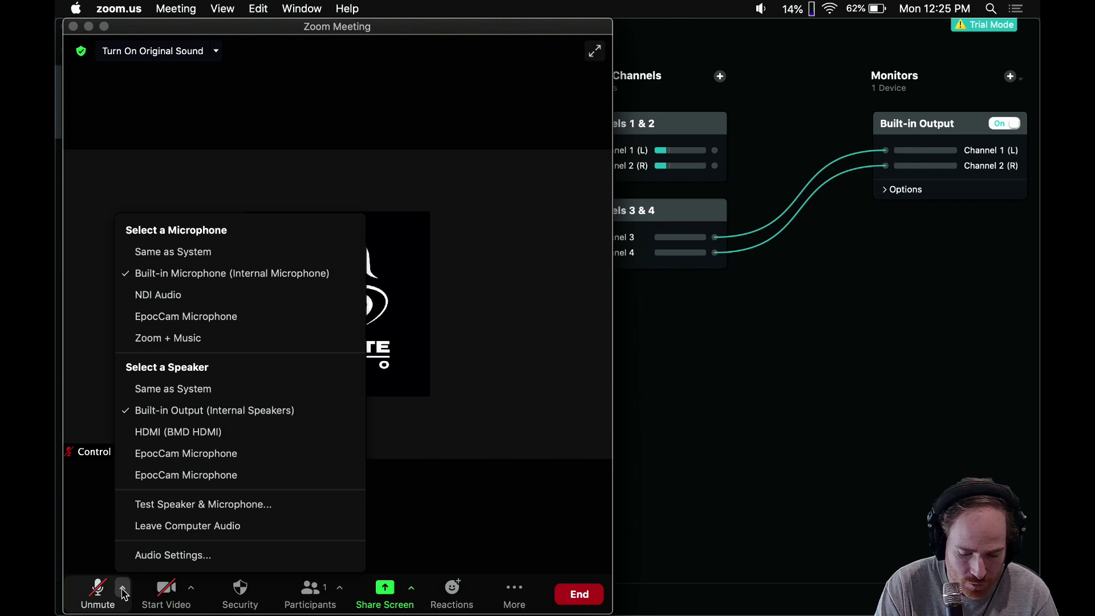
{"action": "left_click", "coordinate": [196, 338]}
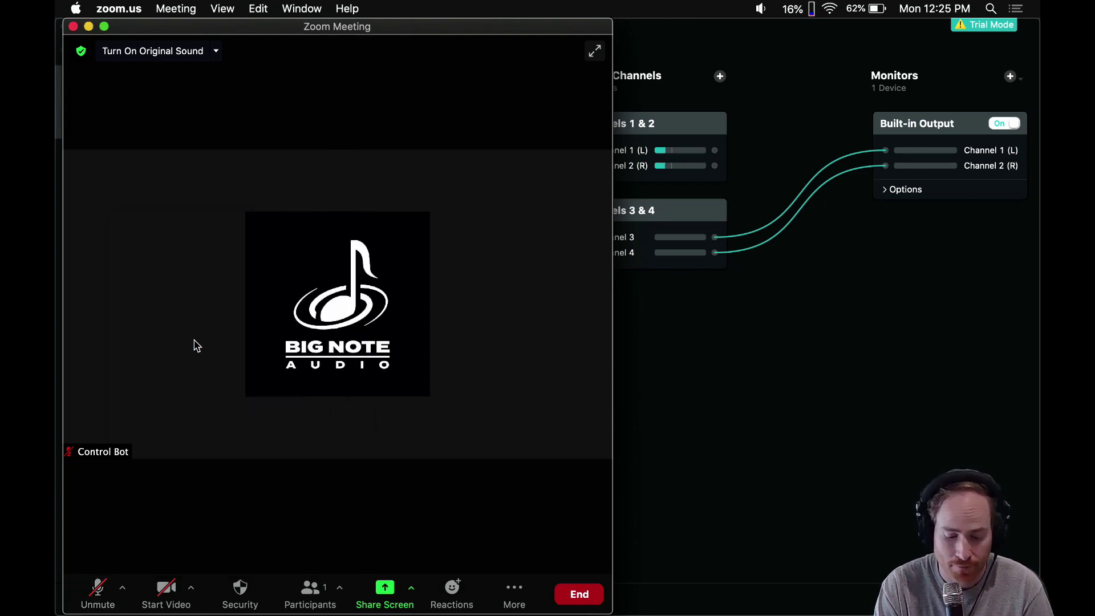
{"action": "left_click", "coordinate": [123, 587]}
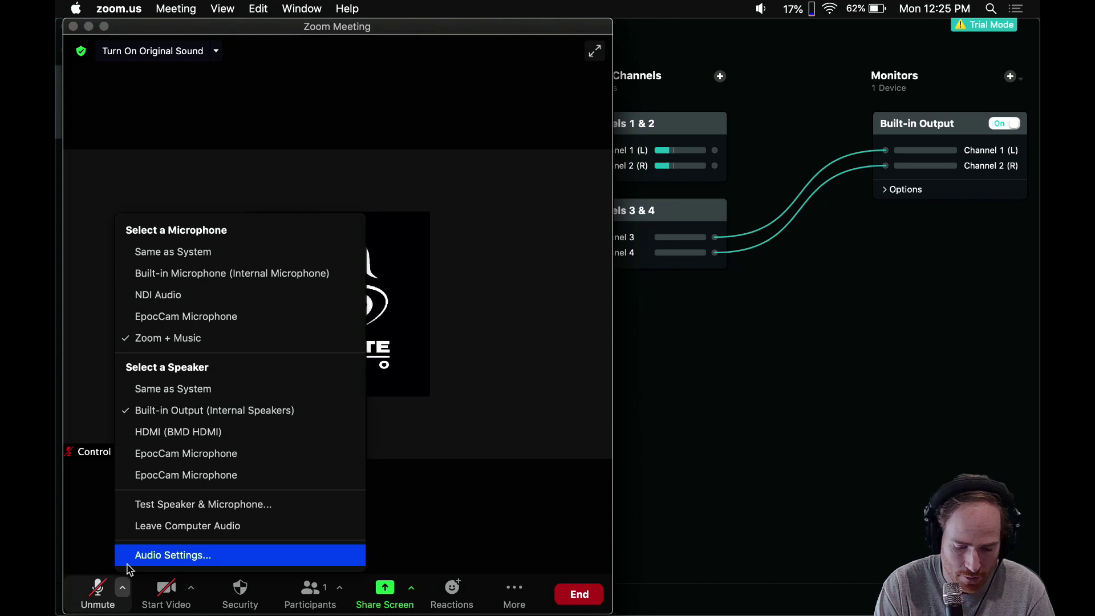
{"action": "left_click", "coordinate": [194, 410]}
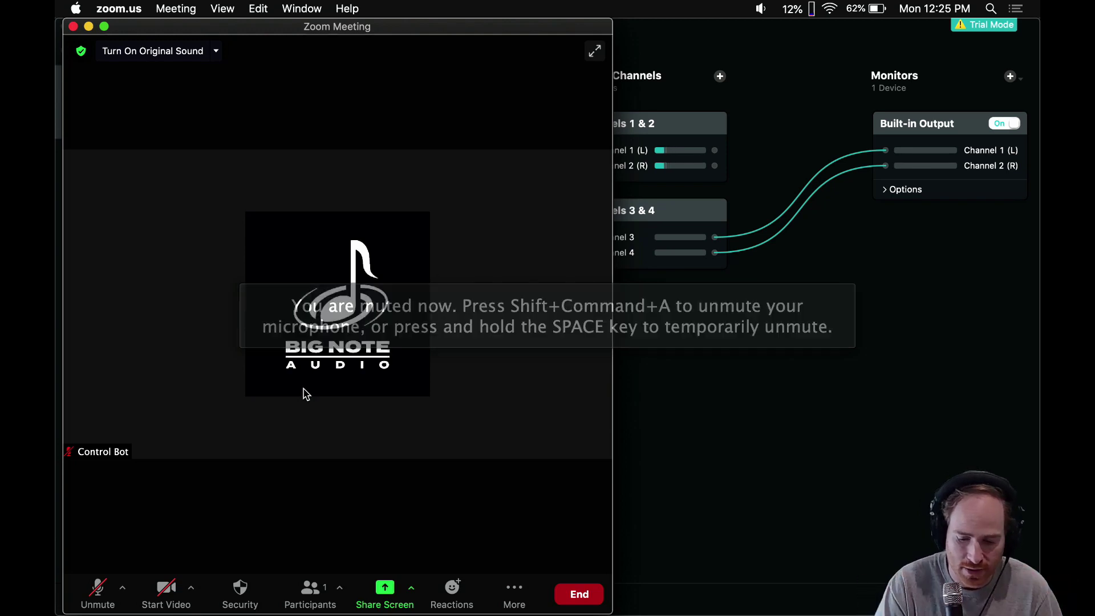
Switch QLab's Untitled Workspace 1 to Show mode as a narrow window at the top right
{"action": "mouse_move", "coordinate": [362, 613]}
{"action": "left_click", "coordinate": [508, 585]}
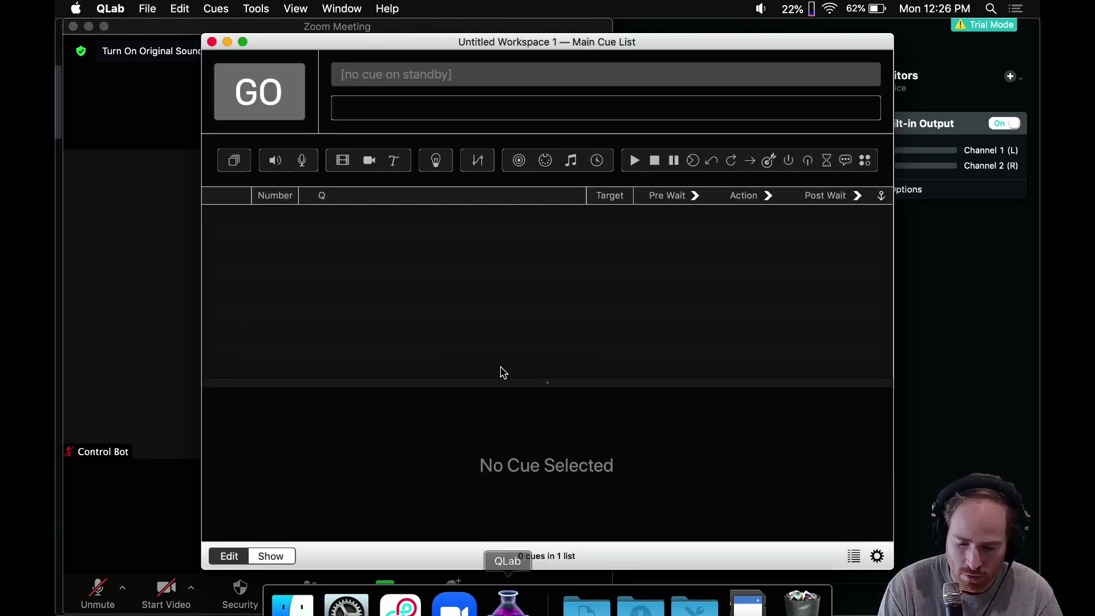
{"action": "left_click_drag", "start_coordinate": [292, 42], "coordinate": [413, 42]}
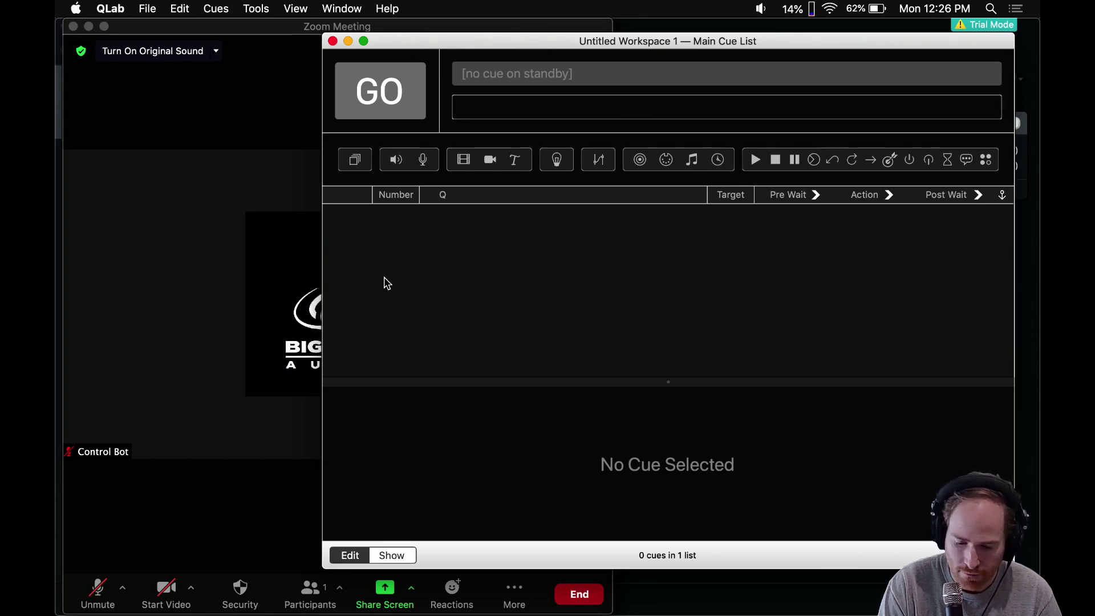
{"action": "left_click", "coordinate": [392, 554]}
{"action": "left_click_drag", "start_coordinate": [322, 387], "coordinate": [632, 388]}
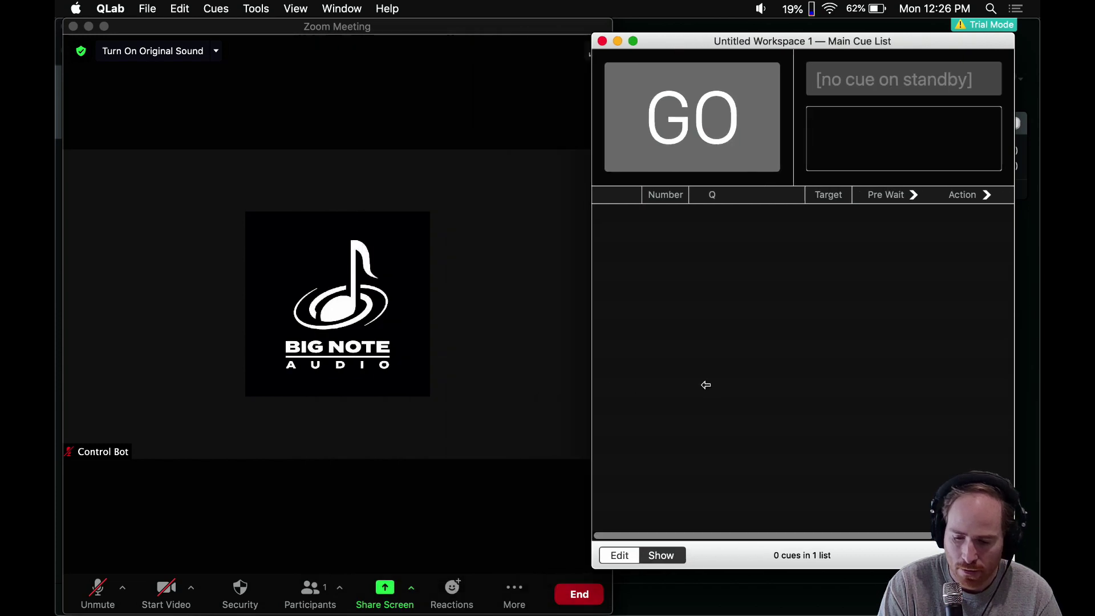
{"action": "left_click_drag", "start_coordinate": [728, 43], "coordinate": [755, 30]}
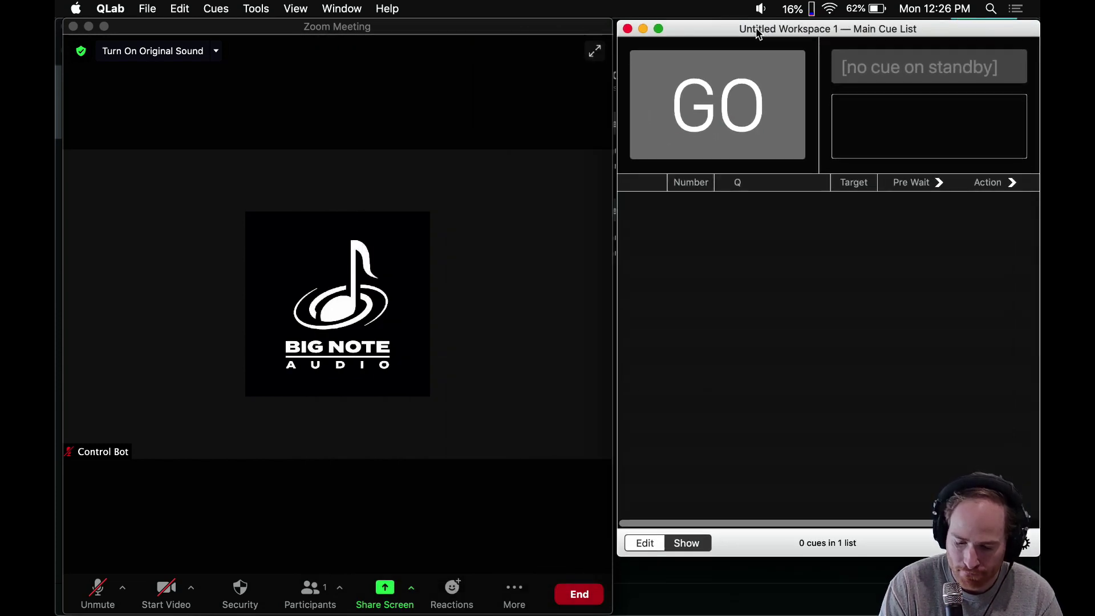